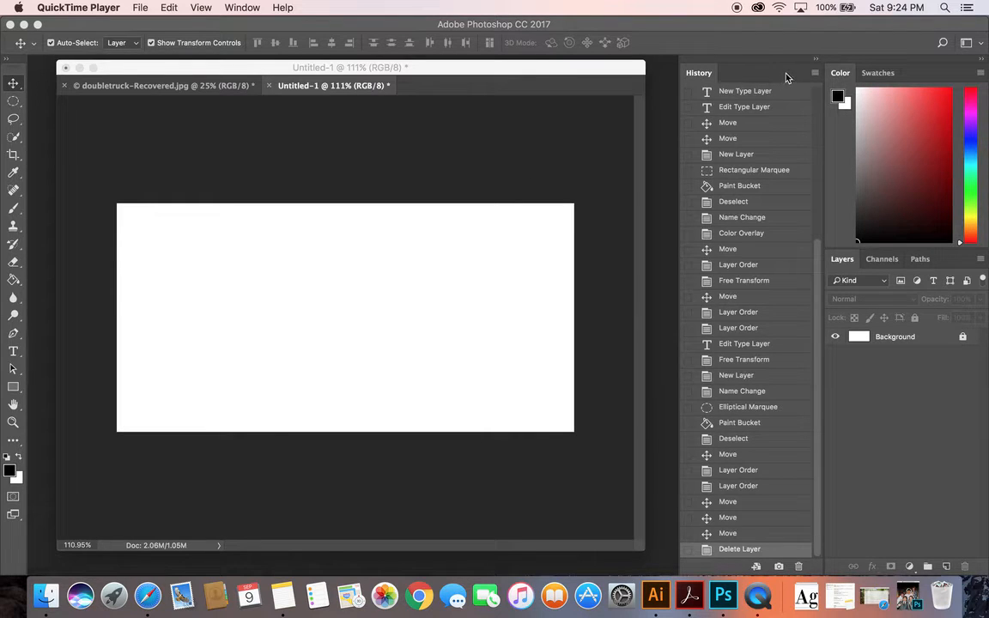
- Detach the History panel from the Color and Layers panel group and close it
{"action": "left_click", "coordinate": [812, 219]}
{"action": "scroll", "coordinate": [773, 258], "scroll_direction": "up", "scroll_amount": 4}
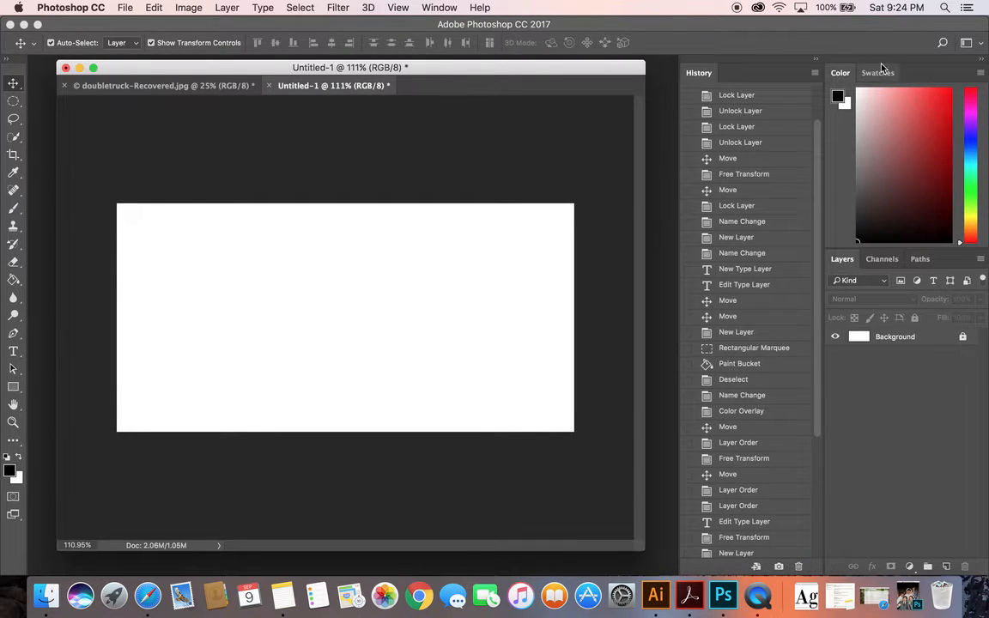
{"action": "mouse_move", "coordinate": [805, 61]}
{"action": "left_mouse_down"}
{"action": "mouse_move", "coordinate": [755, 85]}
{"action": "mouse_move", "coordinate": [803, 47]}
{"action": "left_mouse_up"}
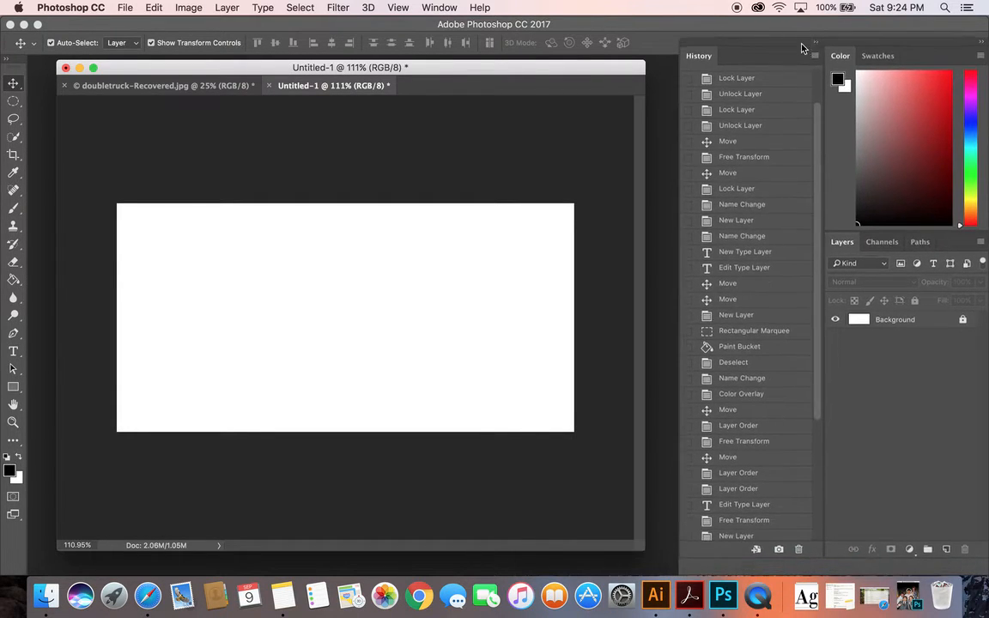
{"action": "left_click", "coordinate": [816, 43]}
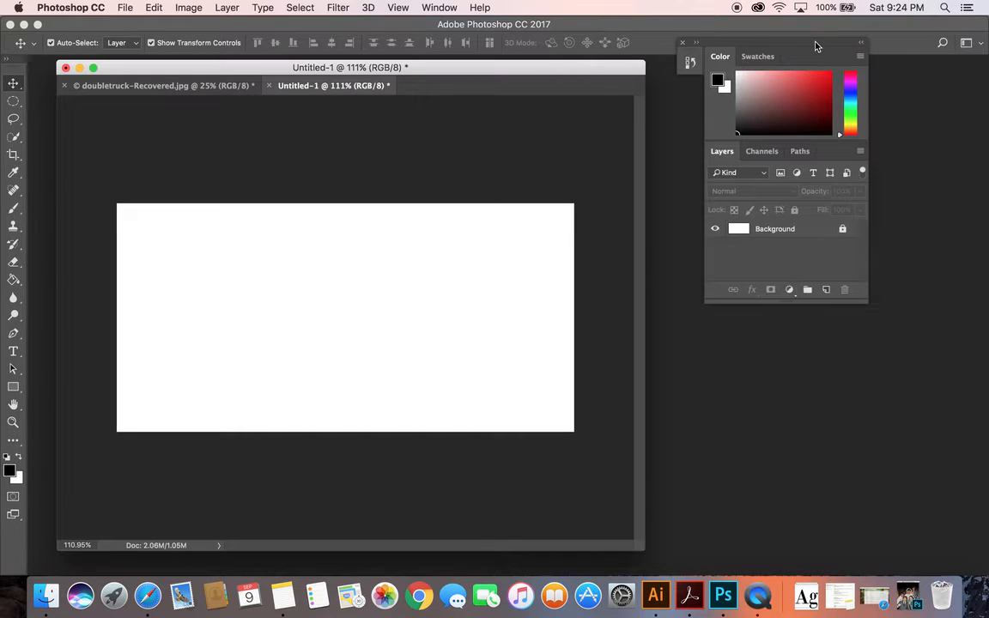
{"action": "left_click", "coordinate": [861, 42]}
{"action": "left_click", "coordinate": [769, 43]}
{"action": "left_click", "coordinate": [697, 42]}
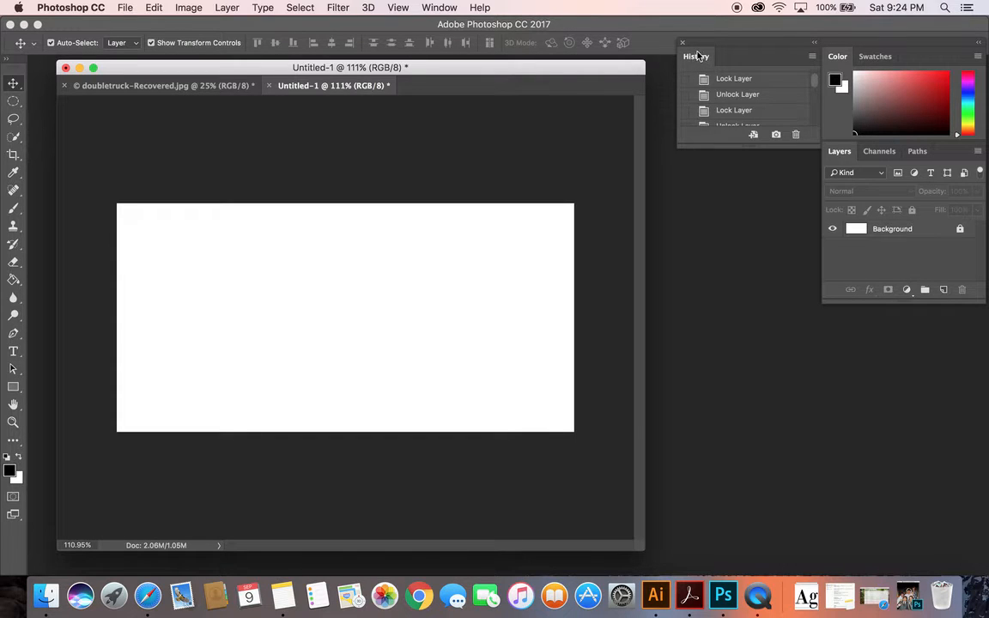
{"action": "left_click_drag", "start_coordinate": [696, 56], "coordinate": [424, 163]}
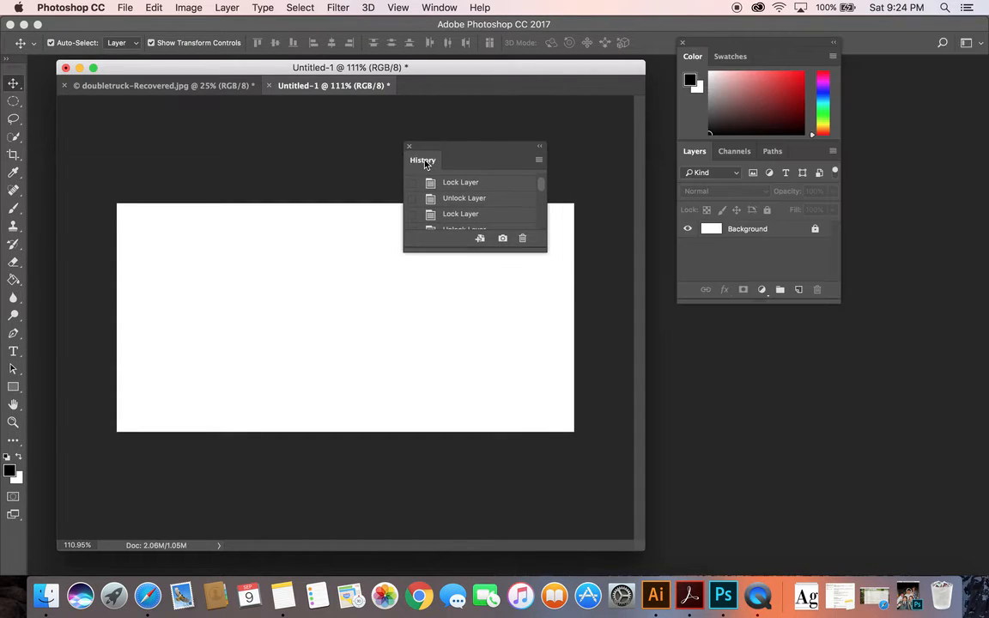
{"action": "left_click", "coordinate": [409, 147]}
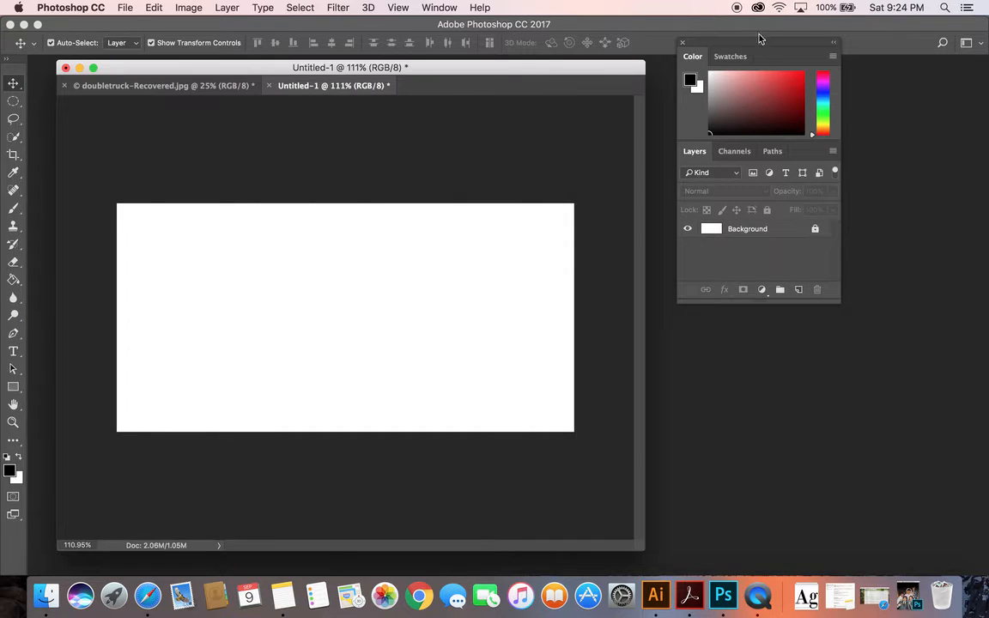
- Move the Color and Layers panel group to the workspace corner and lengthen it to full height
{"action": "left_click_drag", "start_coordinate": [760, 38], "coordinate": [880, 26]}
{"action": "left_click", "coordinate": [981, 24]}
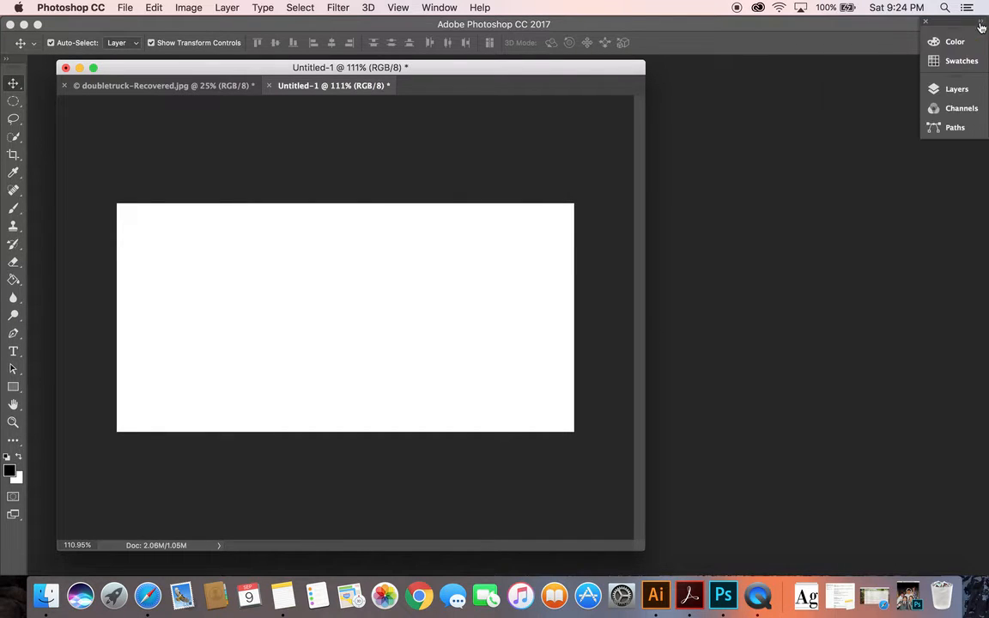
{"action": "left_click", "coordinate": [981, 24]}
{"action": "left_click_drag", "start_coordinate": [981, 281], "coordinate": [962, 572]}
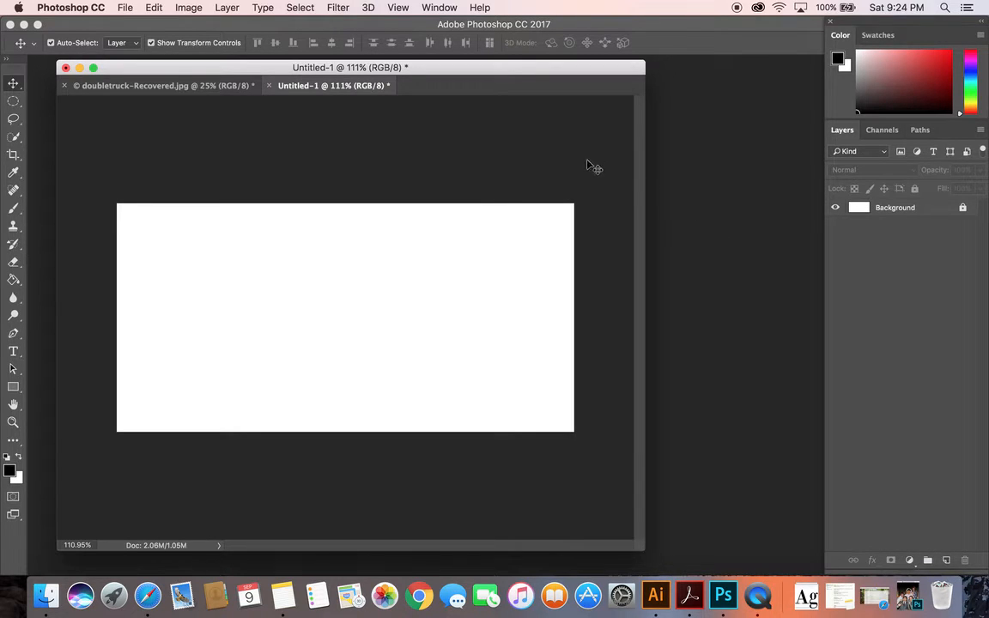
- Show the History panel again beside the Color and Layers panels and lengthen its list
{"action": "left_click", "coordinate": [440, 8]}
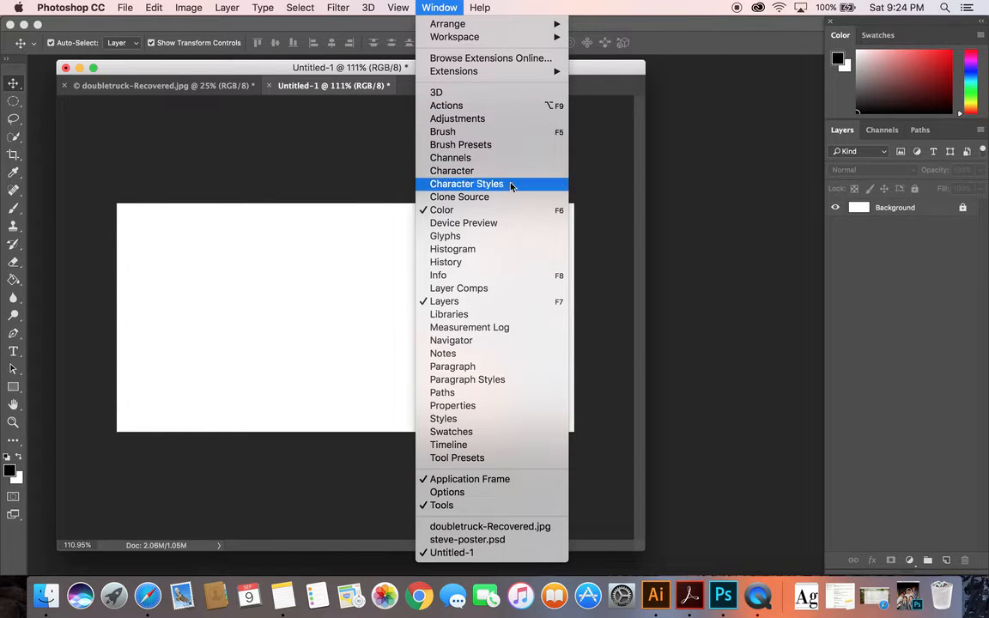
{"action": "left_click", "coordinate": [474, 263]}
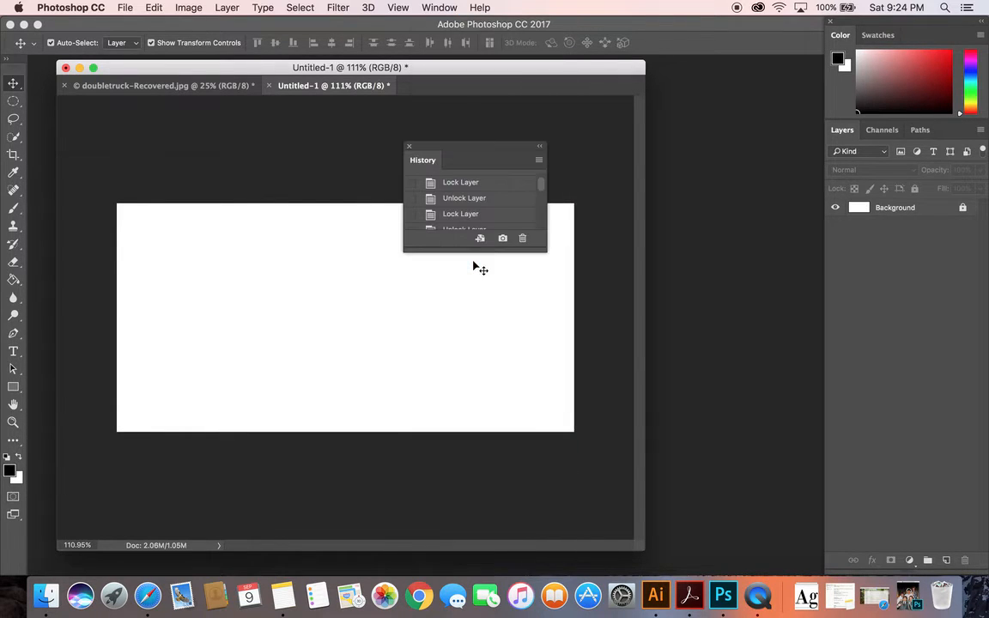
{"action": "left_click_drag", "start_coordinate": [477, 153], "coordinate": [830, 37]}
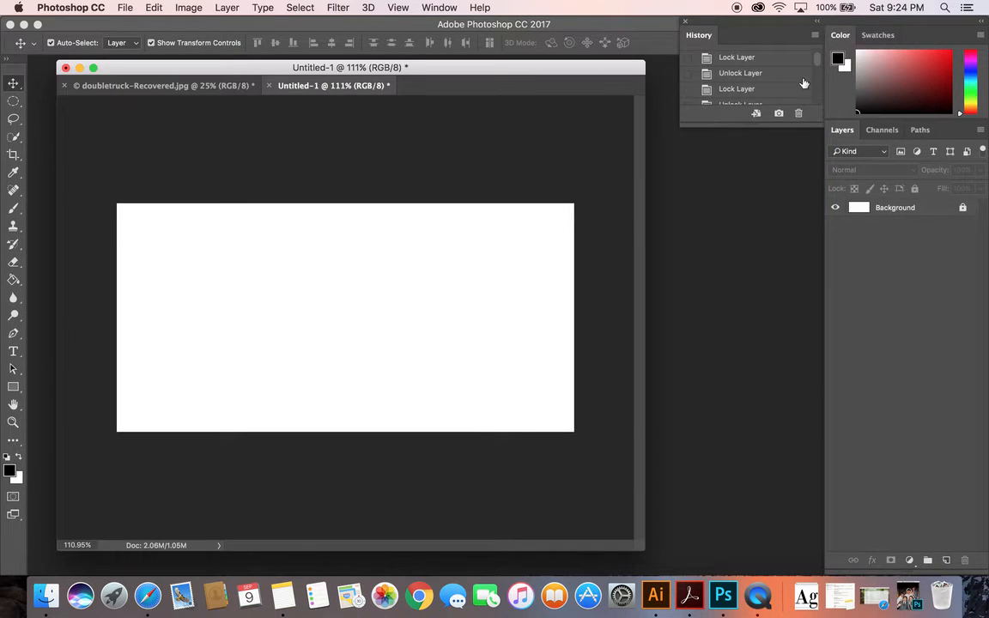
{"action": "left_click_drag", "start_coordinate": [819, 124], "coordinate": [814, 358]}
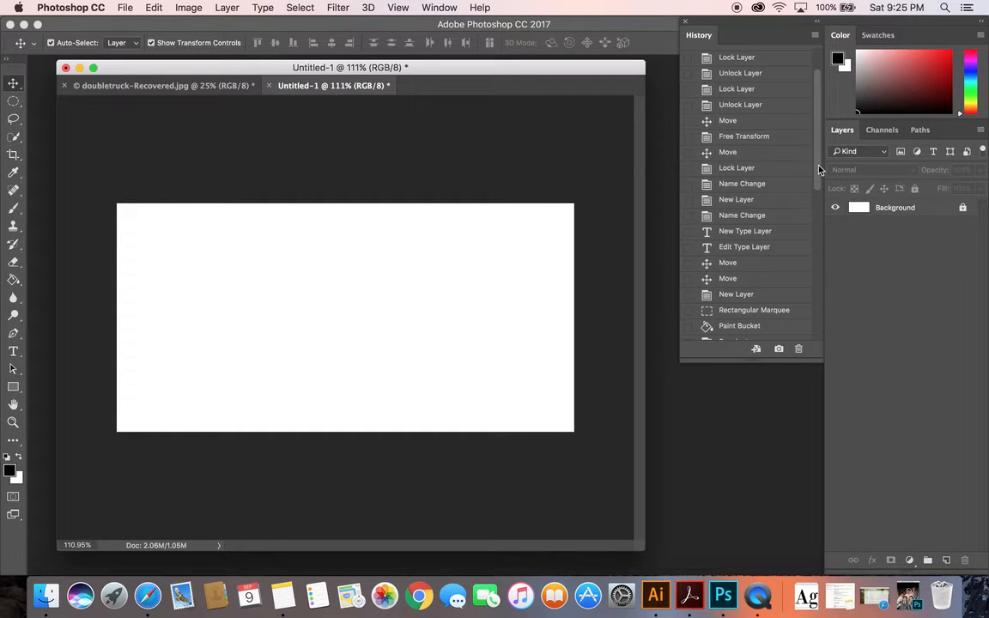
- Revert the document to its opening snapshot Untitled-1 in the history
{"action": "left_click_drag", "start_coordinate": [821, 169], "coordinate": [823, 337]}
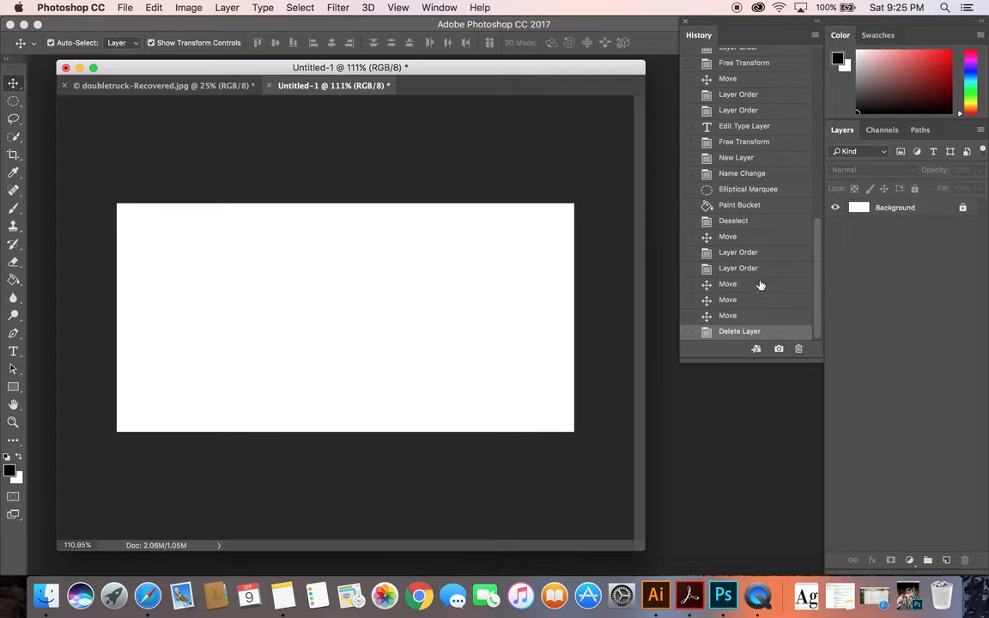
{"action": "scroll", "coordinate": [756, 284], "scroll_direction": "up", "scroll_amount": 10}
{"action": "scroll", "coordinate": [753, 284], "scroll_direction": "up", "scroll_amount": 5}
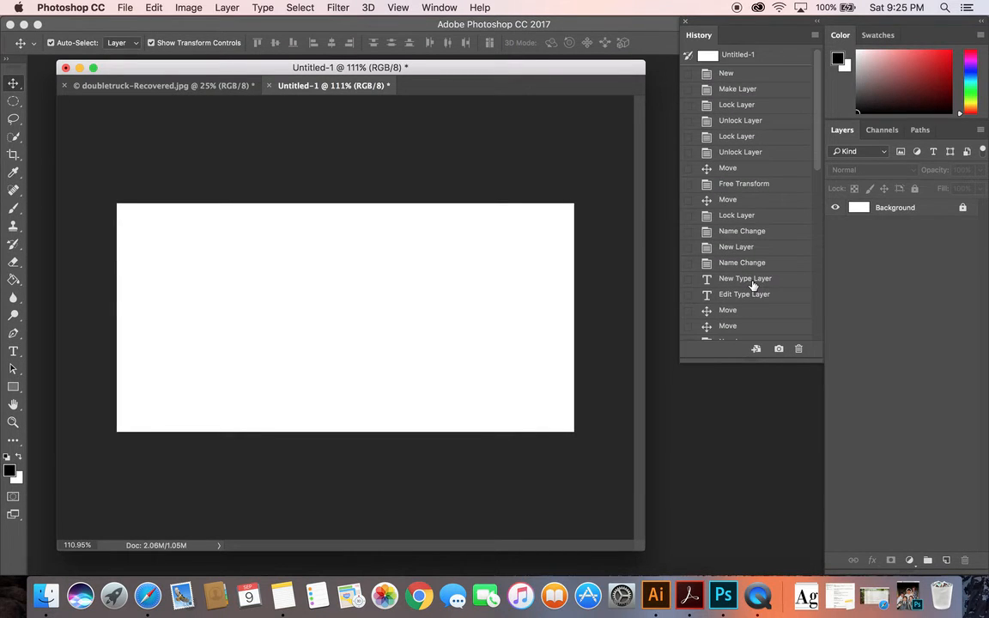
{"action": "left_click", "coordinate": [759, 56]}
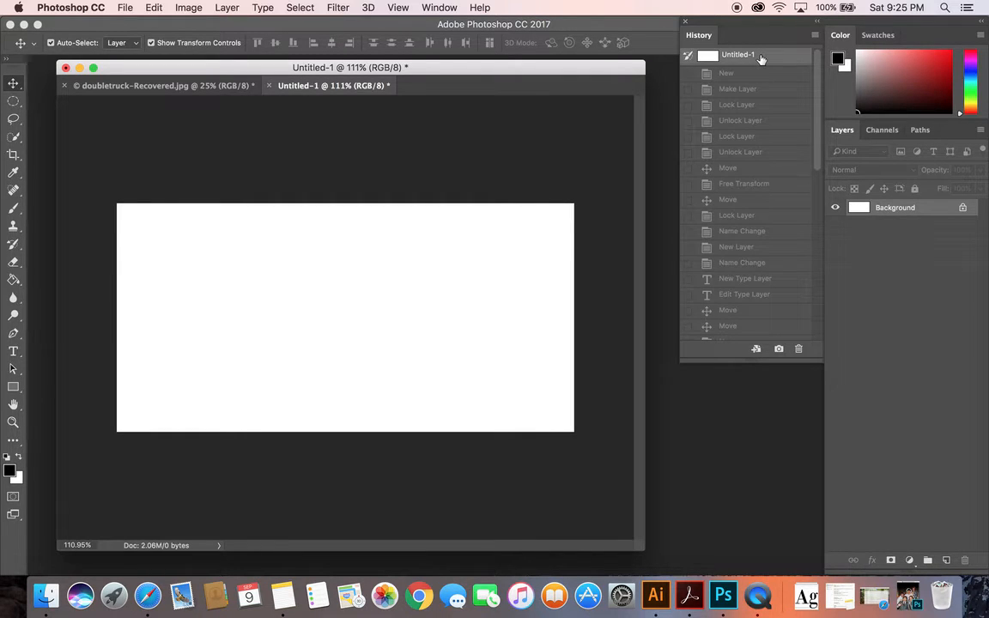
- Step forward through the history from New Type Layer to the Rectangular Marquee state
{"action": "scroll", "coordinate": [751, 188], "scroll_direction": "down", "scroll_amount": 3}
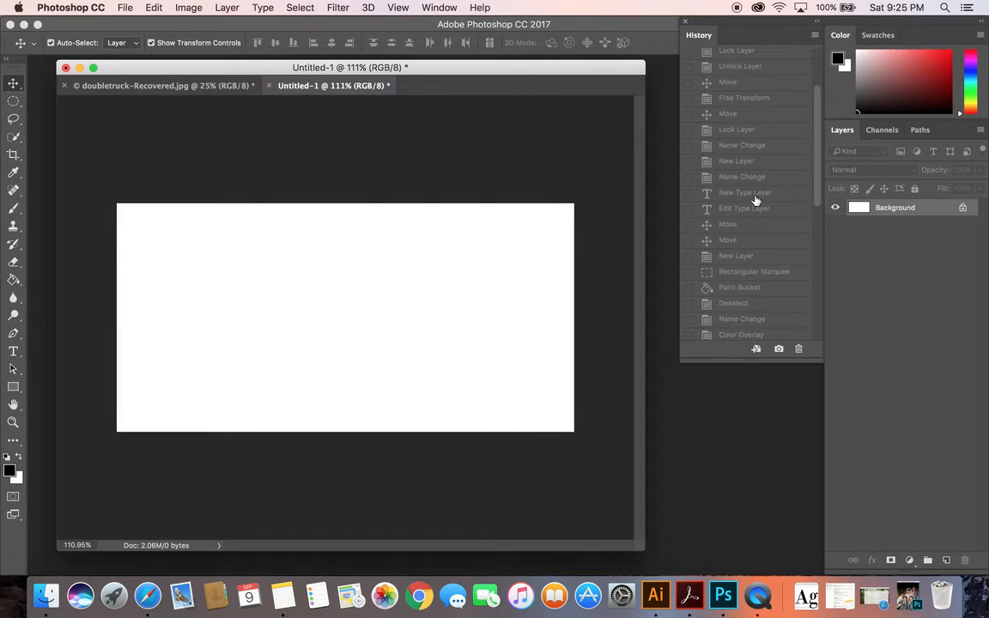
{"action": "left_click", "coordinate": [756, 199]}
{"action": "scroll", "coordinate": [754, 199], "scroll_direction": "down", "scroll_amount": 1}
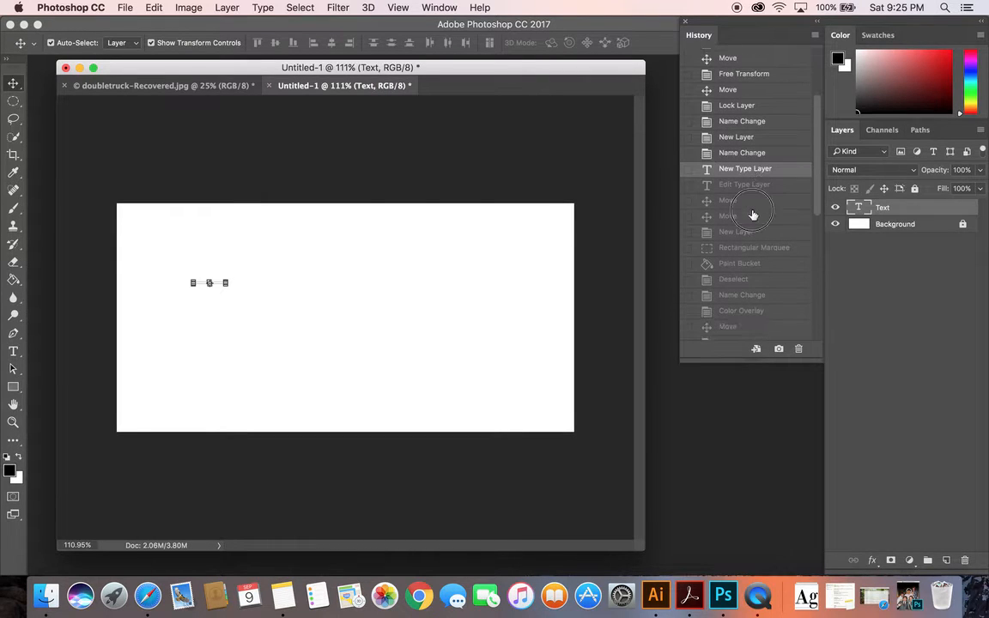
{"action": "left_click", "coordinate": [752, 215]}
{"action": "scroll", "coordinate": [753, 214], "scroll_direction": "down", "scroll_amount": 3}
{"action": "left_click", "coordinate": [753, 204]}
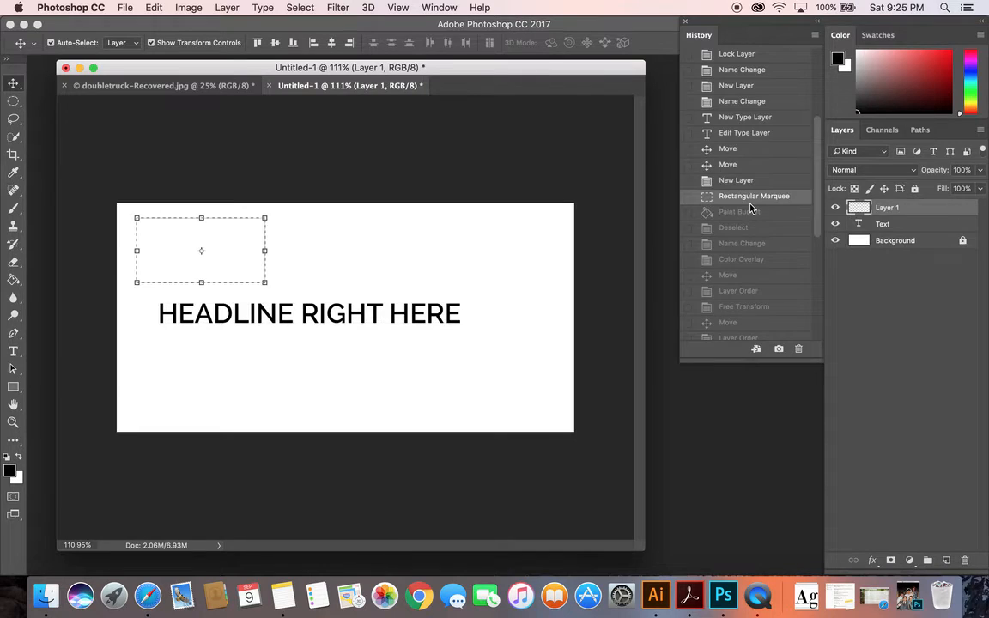
- Continue through the history from Color Overlay to the second consecutive Layer Order state before Edit Type Layer
{"action": "scroll", "coordinate": [751, 206], "scroll_direction": "down", "scroll_amount": 3}
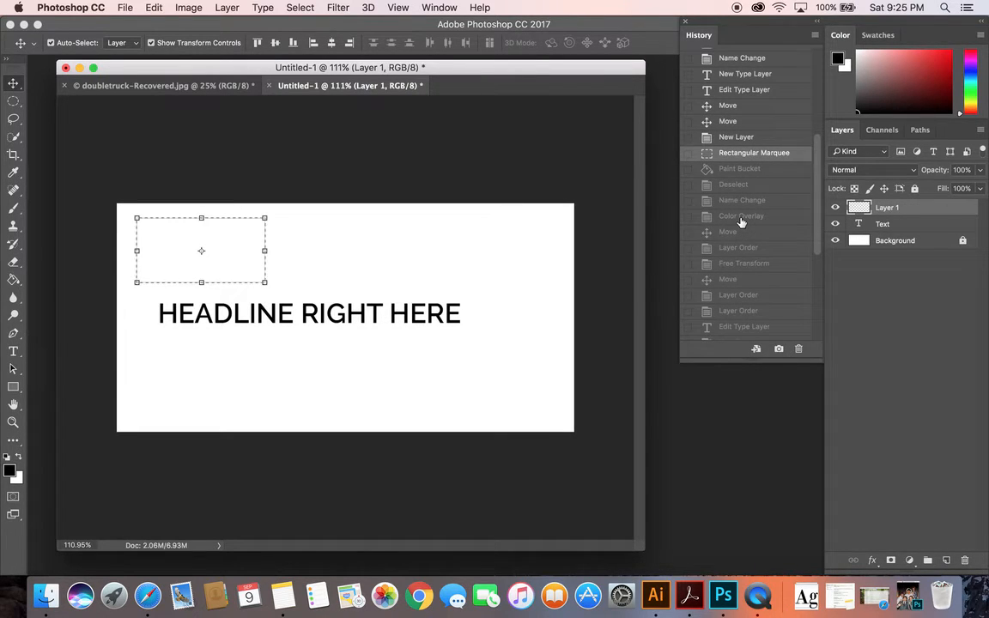
{"action": "left_click", "coordinate": [741, 217]}
{"action": "scroll", "coordinate": [742, 224], "scroll_direction": "down", "scroll_amount": 3}
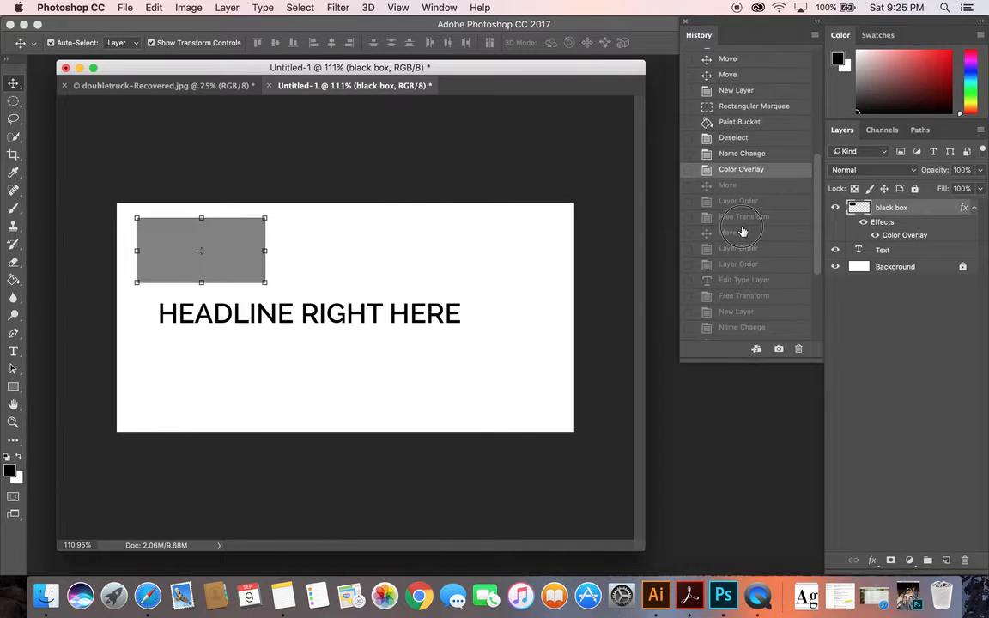
{"action": "left_click", "coordinate": [743, 232]}
{"action": "scroll", "coordinate": [744, 227], "scroll_direction": "down", "scroll_amount": 3}
{"action": "left_click", "coordinate": [743, 225]}
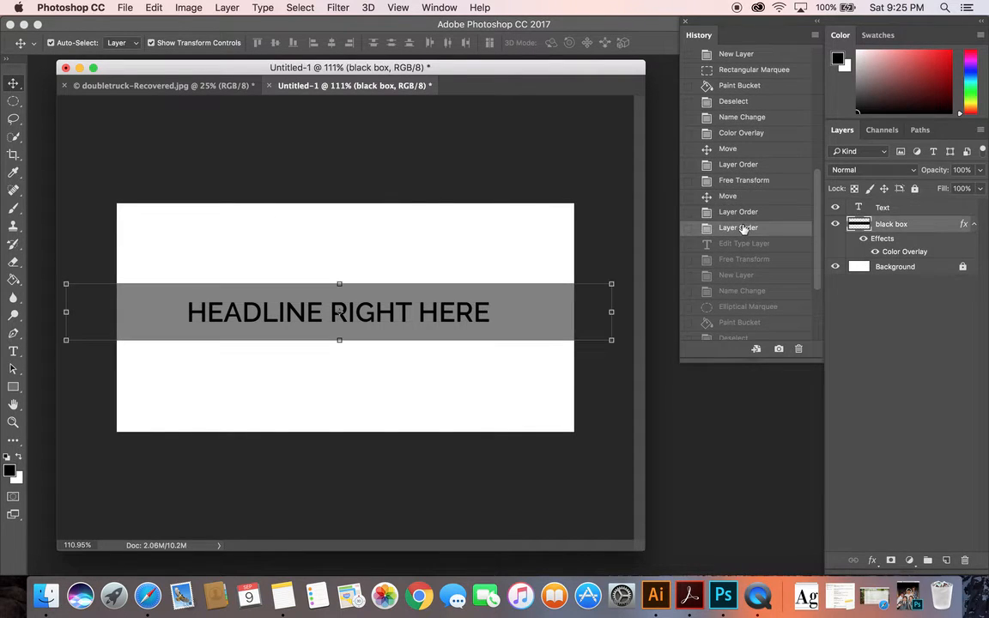
- Advance the history past the headline's Free Transform to the Move state that follows the circle's Deselect
{"action": "scroll", "coordinate": [744, 229], "scroll_direction": "down", "scroll_amount": 2}
{"action": "left_click", "coordinate": [743, 220]}
{"action": "scroll", "coordinate": [744, 228], "scroll_direction": "down", "scroll_amount": 2}
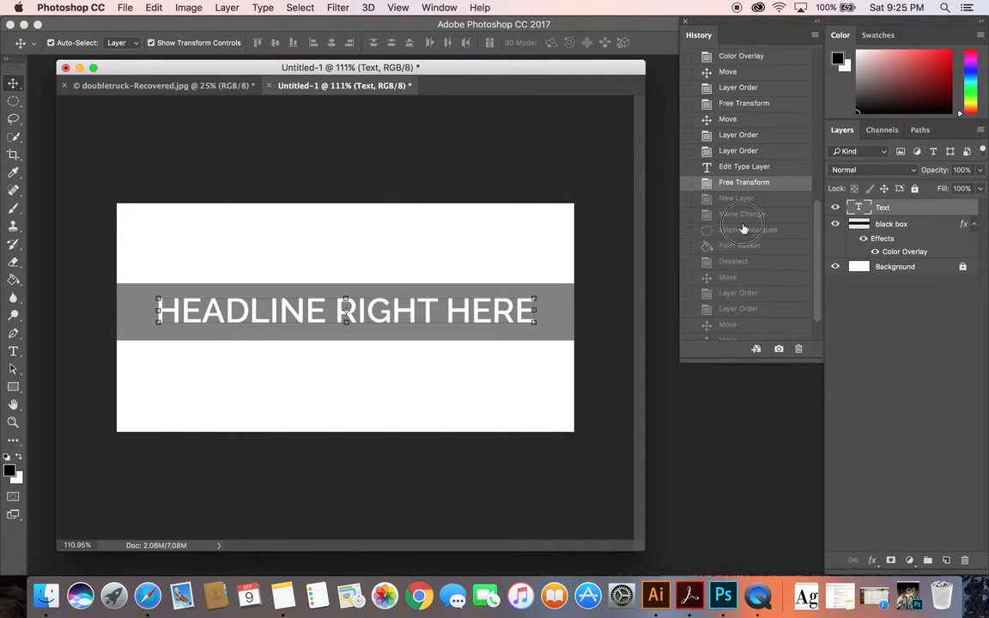
{"action": "left_click", "coordinate": [744, 229]}
{"action": "scroll", "coordinate": [744, 227], "scroll_direction": "down", "scroll_amount": 2}
{"action": "left_click", "coordinate": [744, 237]}
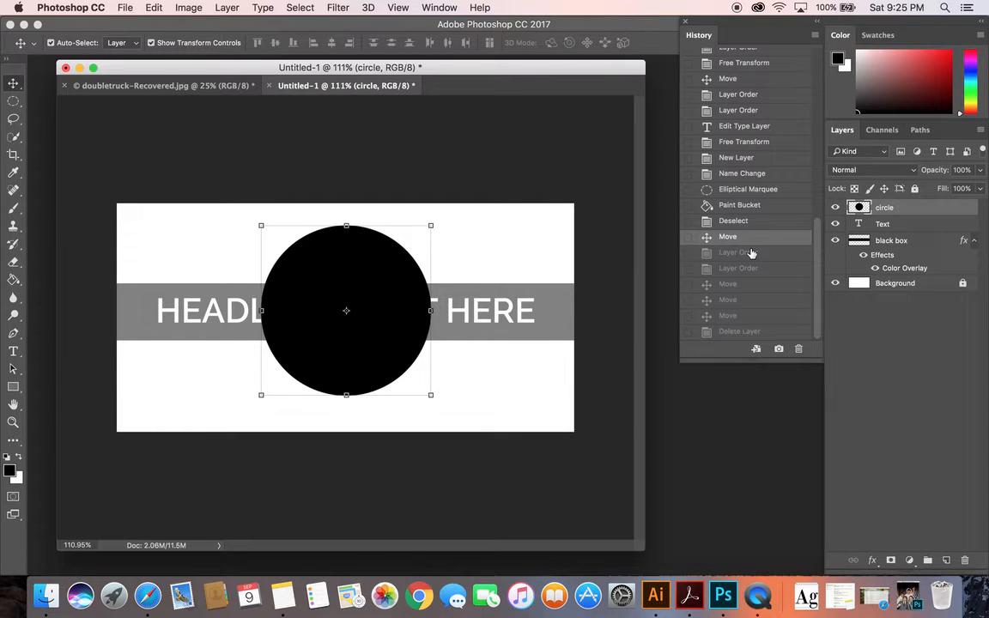
- Step through the last Move states and return the document to the final Delete Layer state
{"action": "left_click", "coordinate": [748, 299]}
{"action": "left_click", "coordinate": [749, 315]}
{"action": "left_click", "coordinate": [749, 330]}
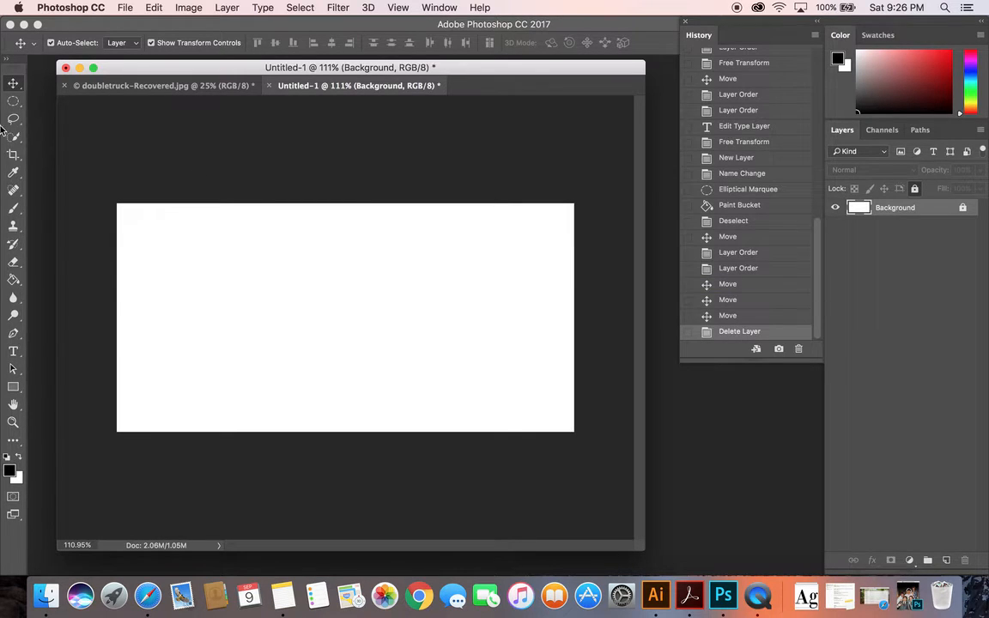
- Draw a large elliptical selection over the canvas's left half and set the foreground color to red, ff0000
{"action": "left_click", "coordinate": [13, 101]}
{"action": "left_click_drag", "start_coordinate": [192, 245], "coordinate": [379, 418]}
{"action": "left_click", "coordinate": [13, 472]}
{"action": "left_click", "coordinate": [521, 114]}
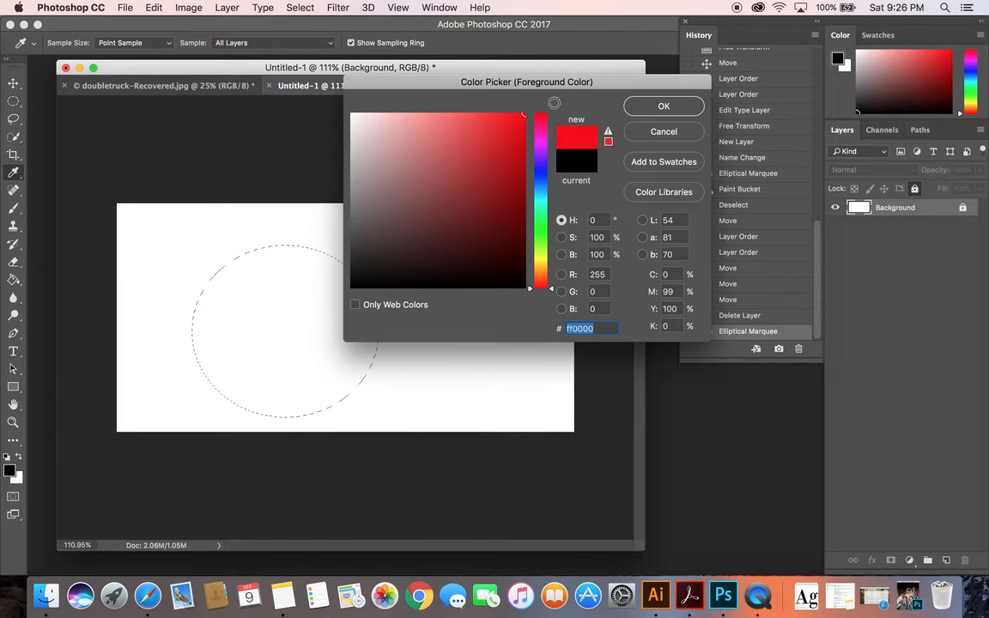
{"action": "left_click", "coordinate": [633, 104]}
- Try to fill the elliptical selection with red on the locked Background layer using the Paint Bucket
{"action": "left_click", "coordinate": [13, 279]}
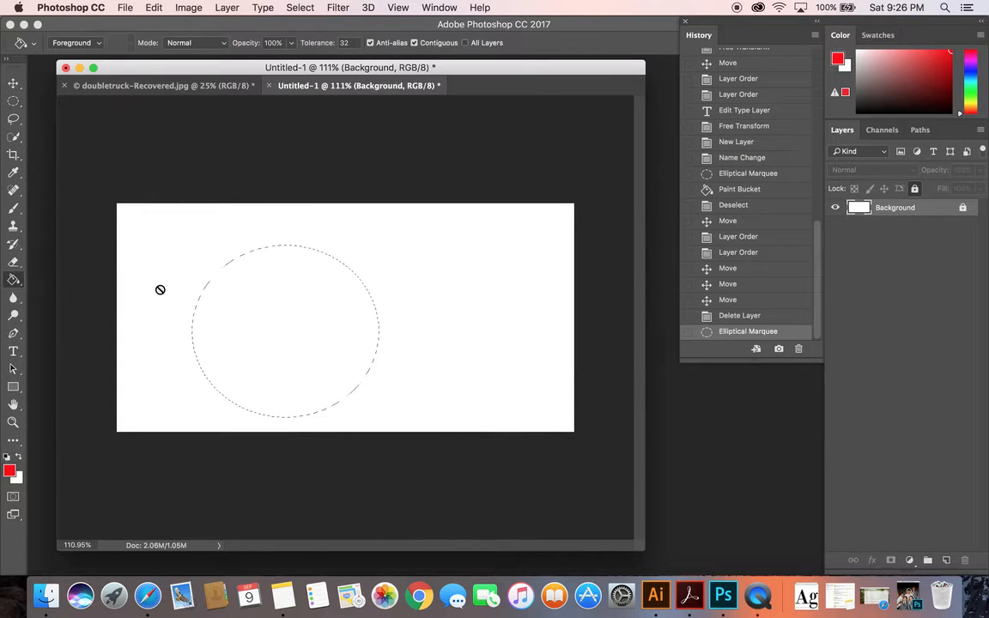
{"action": "left_click", "coordinate": [248, 292]}
{"action": "left_click", "coordinate": [592, 215]}
{"action": "left_click", "coordinate": [309, 267]}
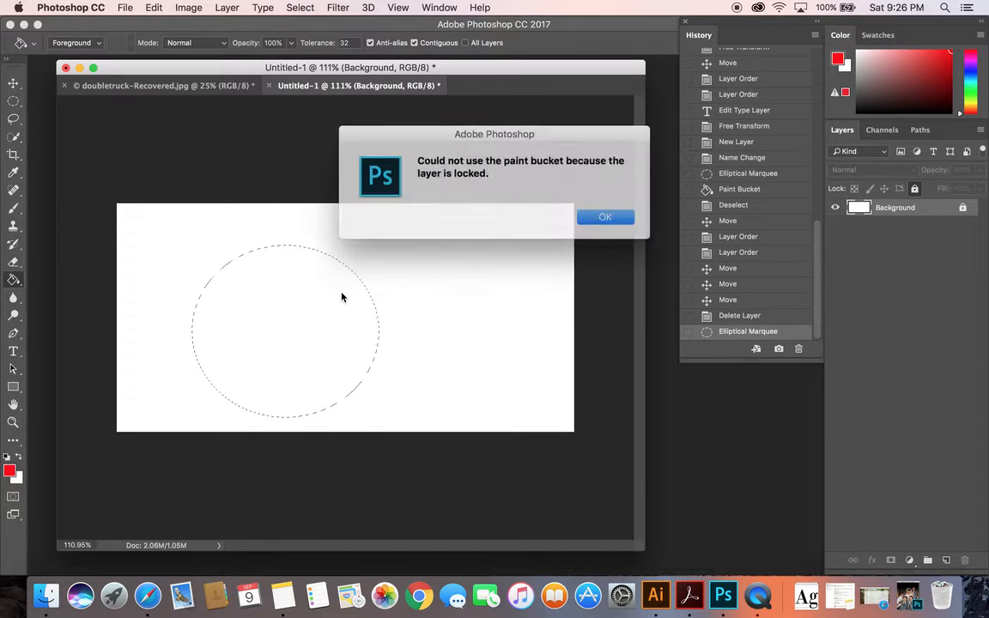
{"action": "left_click", "coordinate": [591, 222]}
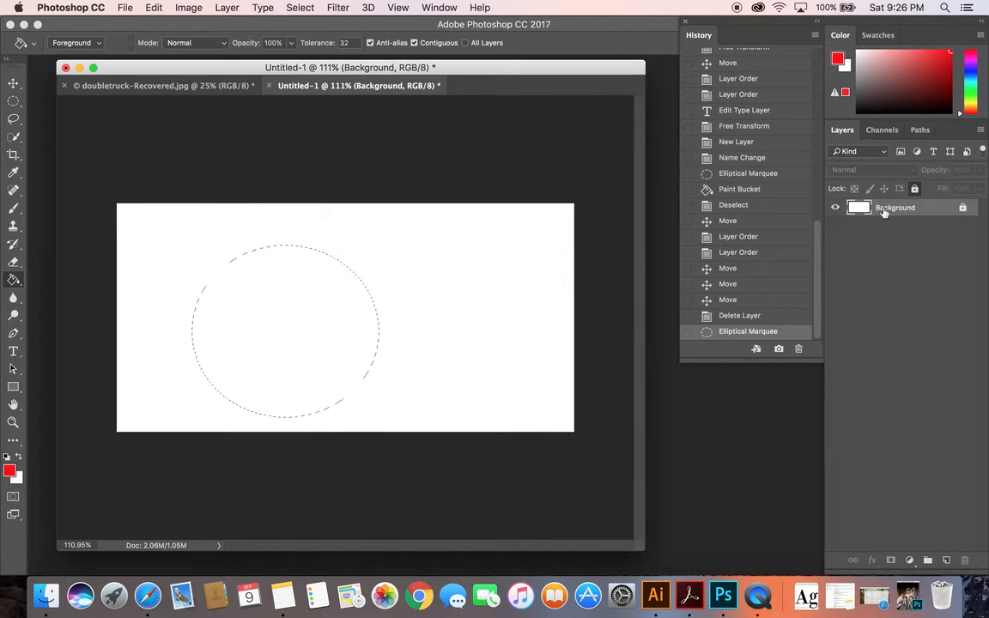
- Unlock the Background layer
{"action": "double_click", "coordinate": [936, 211]}
{"action": "left_click", "coordinate": [600, 213]}
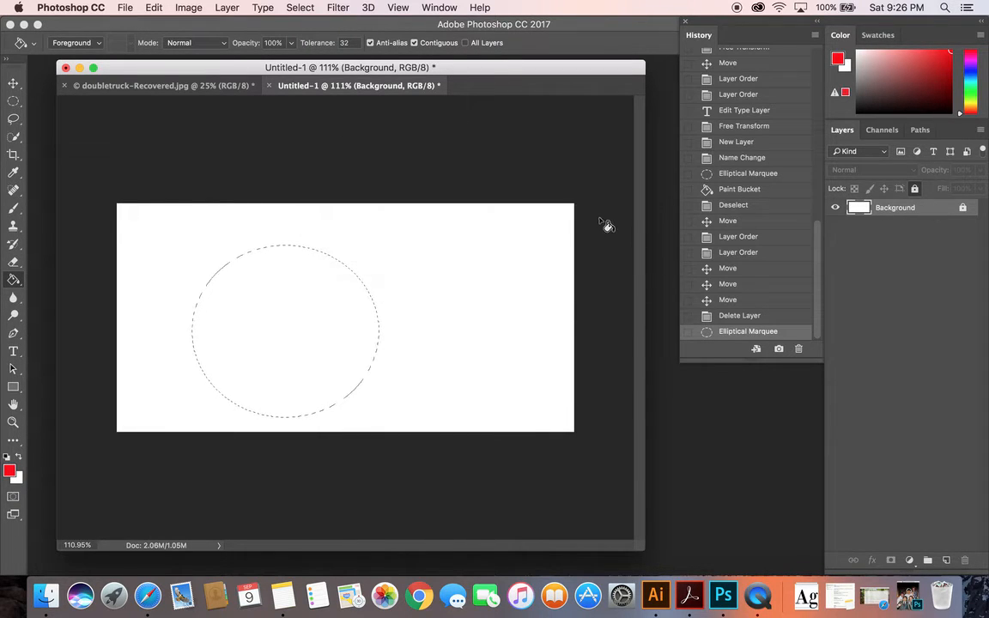
{"action": "left_click", "coordinate": [916, 190]}
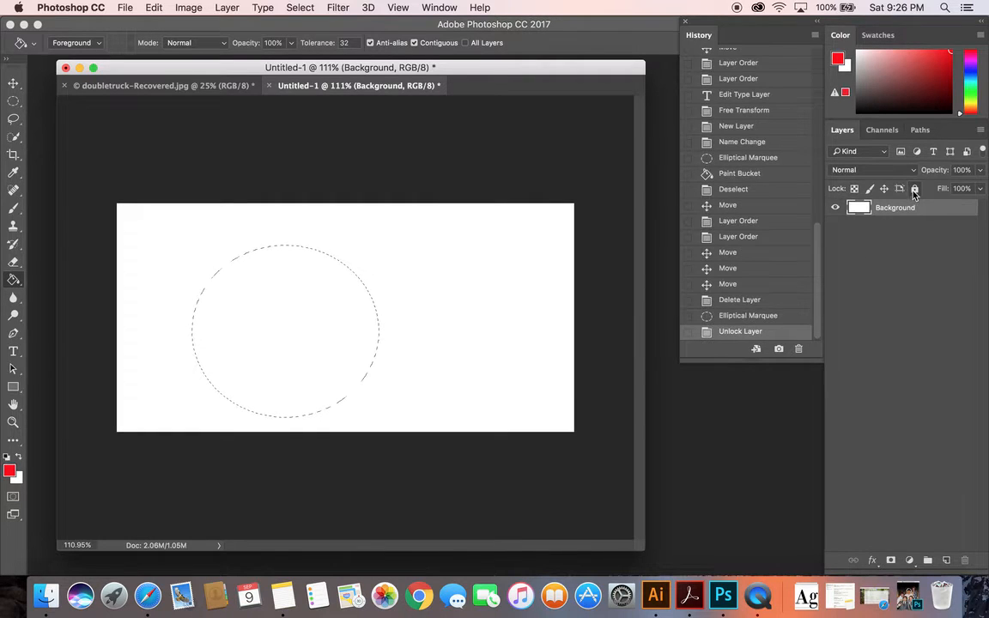
- Add a new layer named "circle" and fill the elliptical selection on it with red, then deselect
{"action": "left_click", "coordinate": [947, 560]}
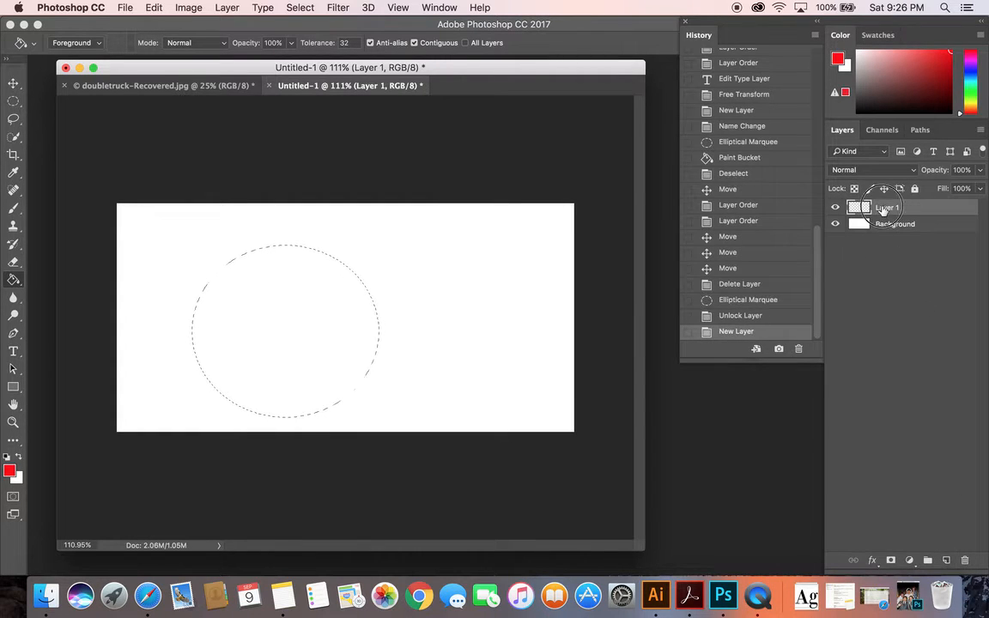
{"action": "double_click", "coordinate": [887, 207]}
{"action": "type", "text": "circle"}
{"action": "key", "text": "Return"}
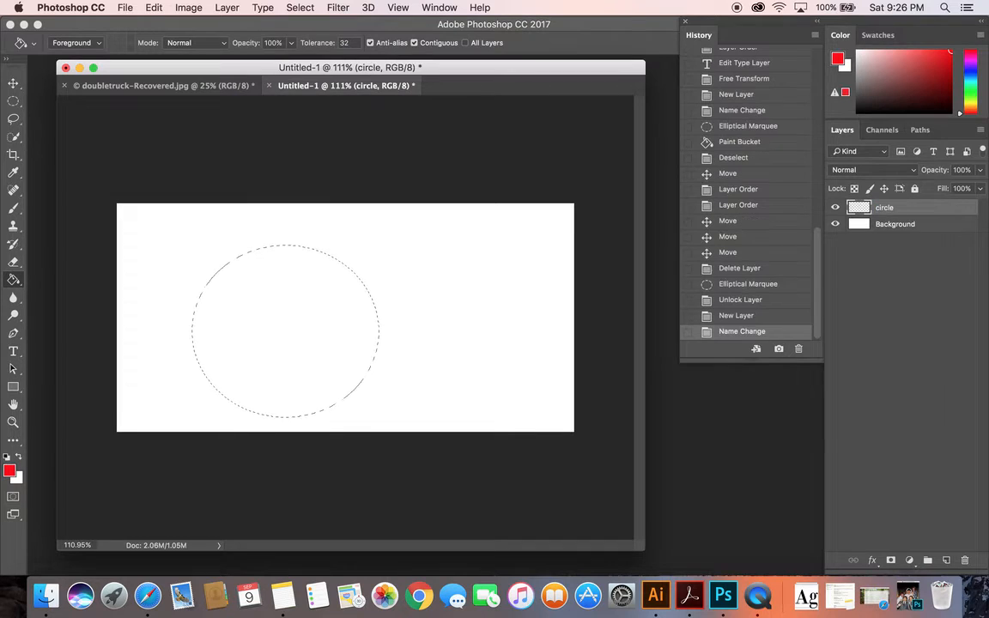
{"action": "left_click", "coordinate": [249, 311]}
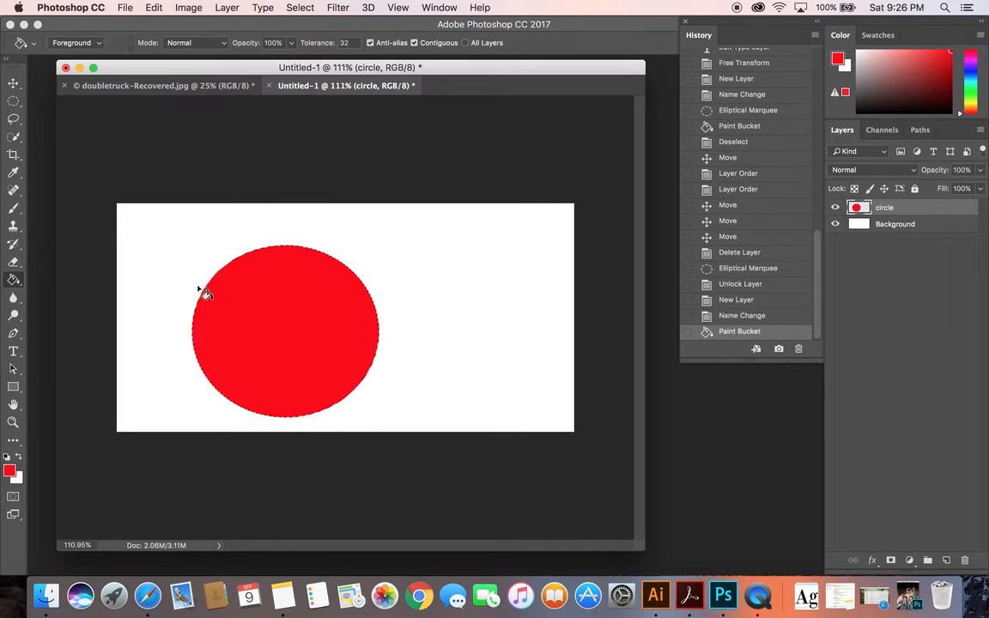
{"action": "key", "text": "ctrl+d"}
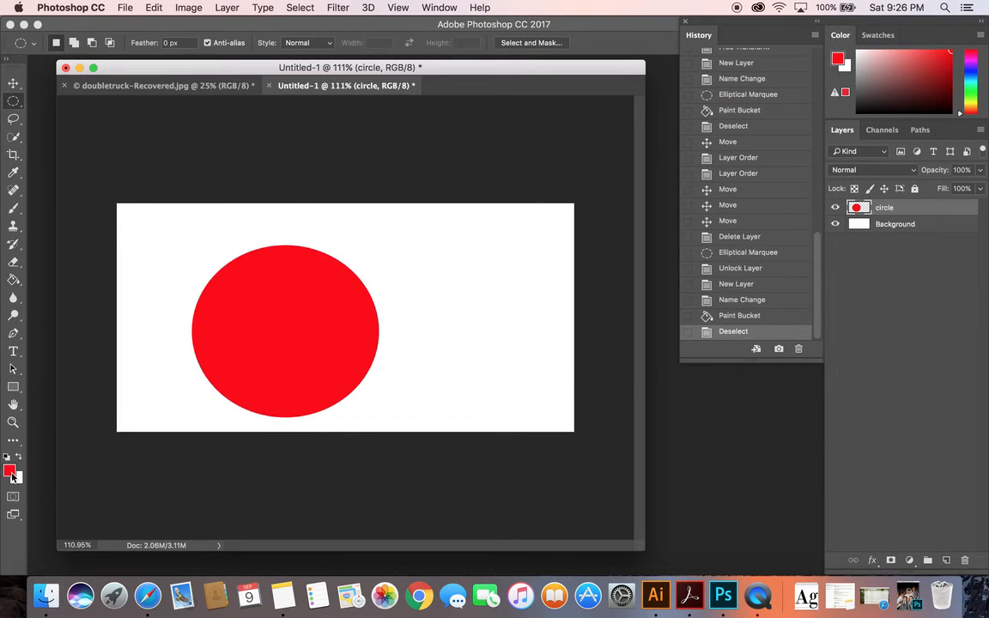
- Set the foreground color to blue, 281dff
{"action": "left_click", "coordinate": [9, 469]}
{"action": "left_click", "coordinate": [539, 170]}
{"action": "left_click", "coordinate": [506, 113]}
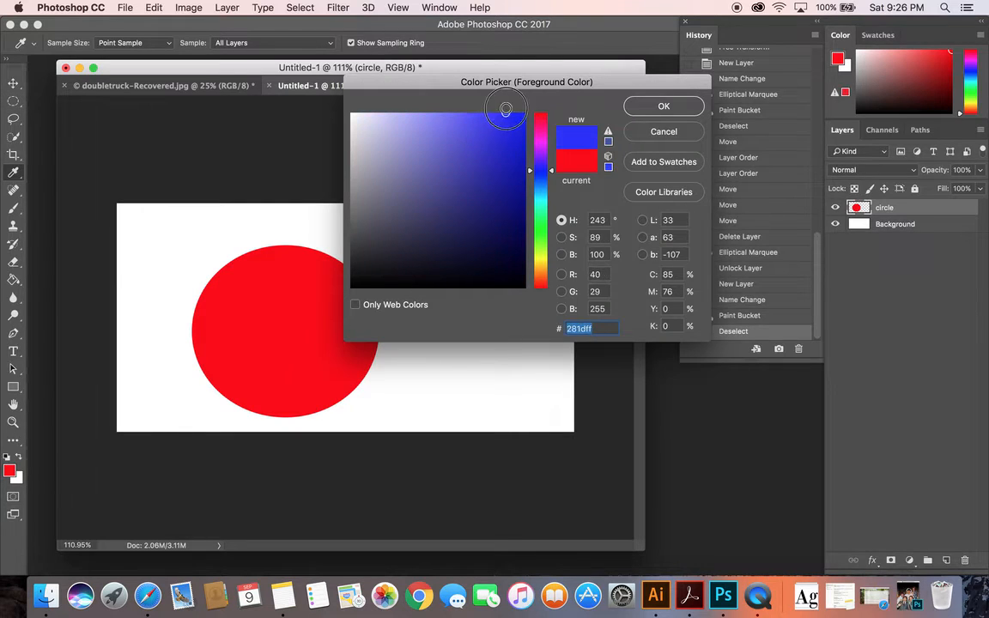
{"action": "left_click", "coordinate": [680, 108]}
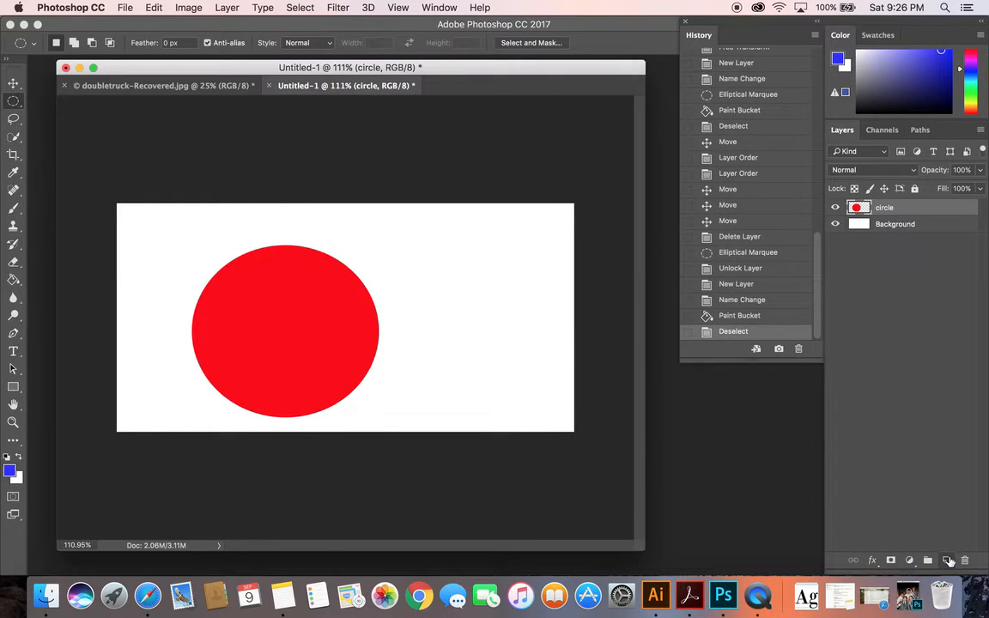
- On a new layer, draw a rectangular selection overlapping the circle's upper left, fill it with blue, and deselect
{"action": "left_click", "coordinate": [947, 560]}
{"action": "left_click_drag", "start_coordinate": [13, 101], "coordinate": [56, 100]}
{"action": "left_click_drag", "start_coordinate": [141, 220], "coordinate": [305, 334]}
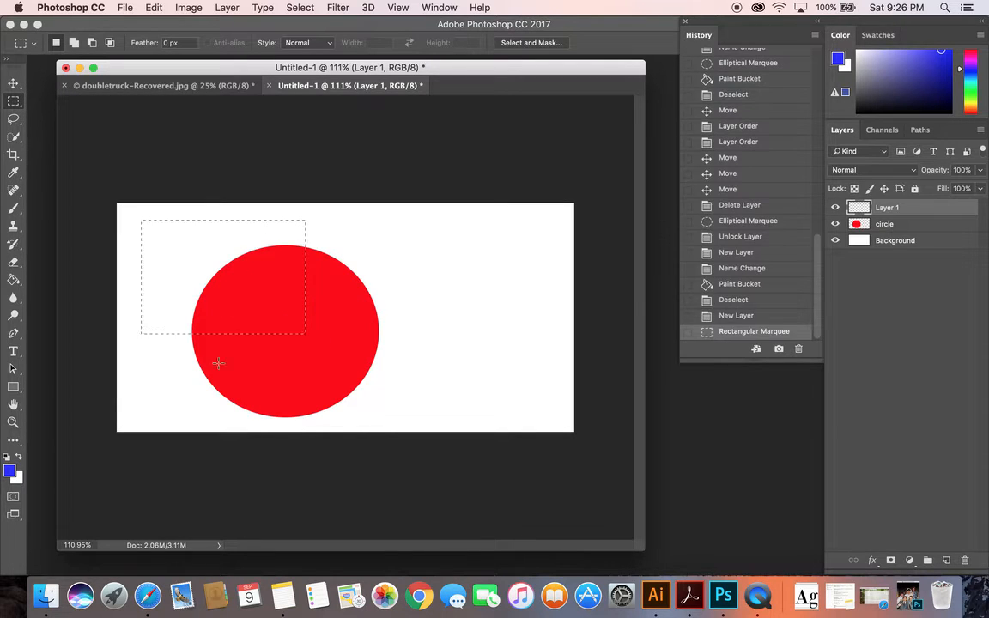
{"action": "left_click", "coordinate": [13, 279]}
{"action": "left_click", "coordinate": [184, 284]}
{"action": "left_click", "coordinate": [13, 101]}
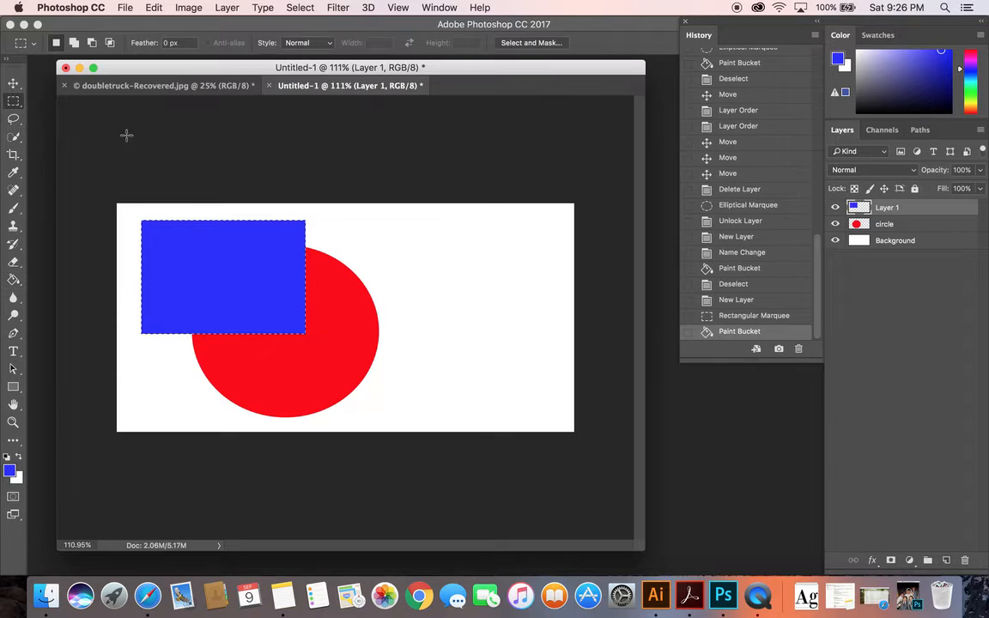
{"action": "left_click", "coordinate": [114, 121]}
- Move the blue rectangle down and right so it overlaps the red circle's right side
{"action": "left_click", "coordinate": [13, 84]}
{"action": "left_click", "coordinate": [276, 153]}
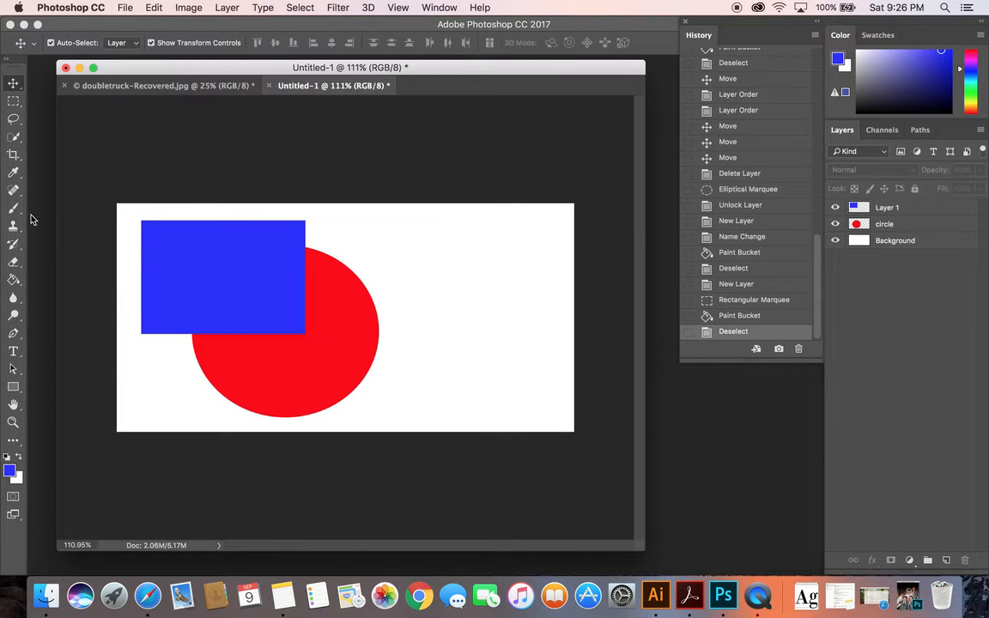
{"action": "left_click", "coordinate": [16, 102]}
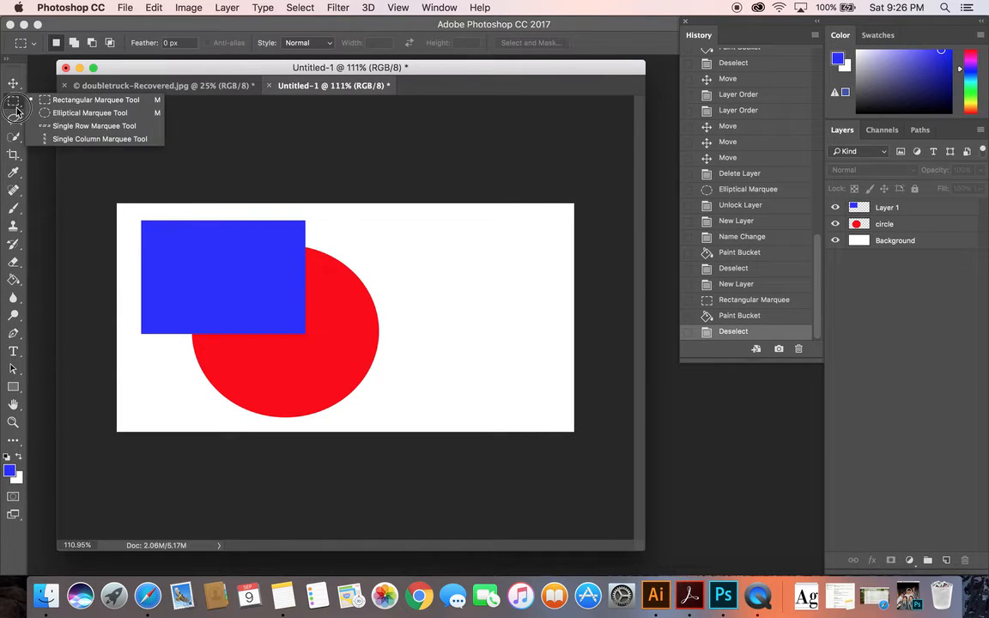
{"action": "left_click", "coordinate": [85, 100]}
{"action": "left_click", "coordinate": [13, 84]}
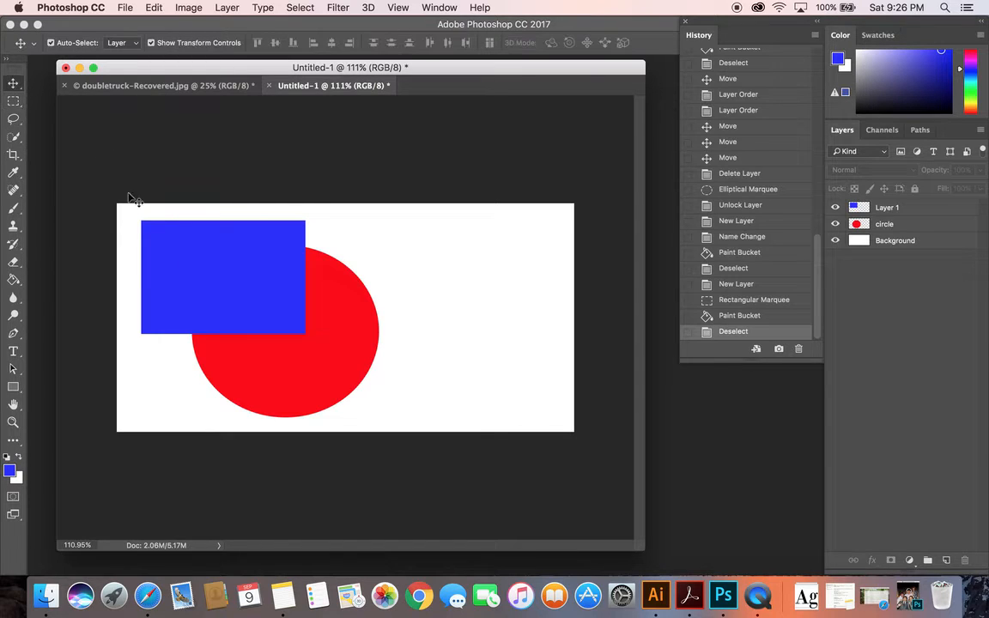
{"action": "left_click_drag", "start_coordinate": [167, 268], "coordinate": [344, 326]}
- Undo the stray move of the Background layer and lock that layer
{"action": "left_click", "coordinate": [243, 285]}
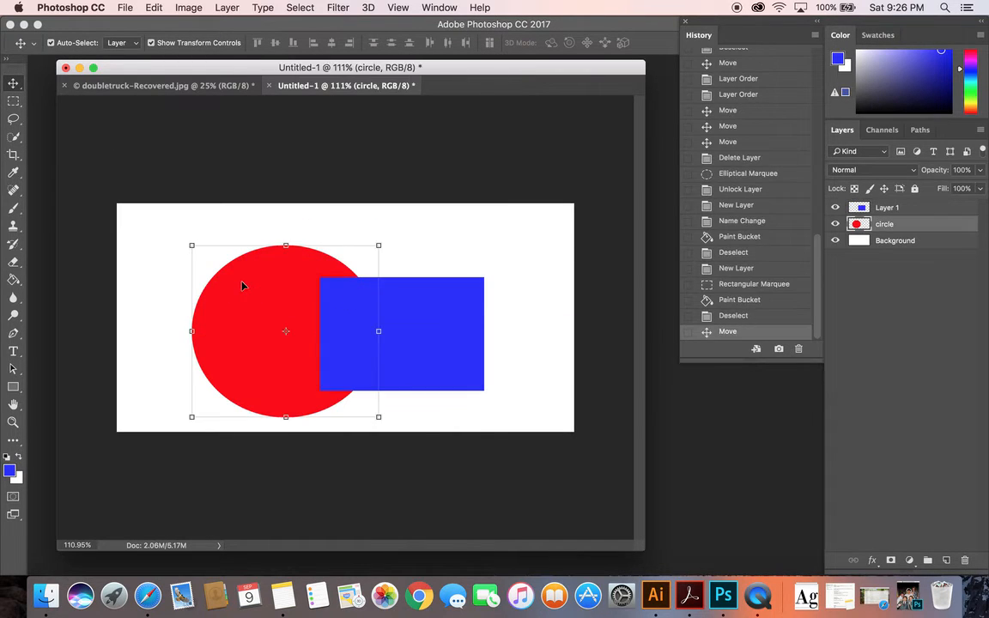
{"action": "left_click", "coordinate": [170, 221]}
{"action": "left_click_drag", "start_coordinate": [170, 220], "coordinate": [389, 330]}
{"action": "key", "text": "super+z"}
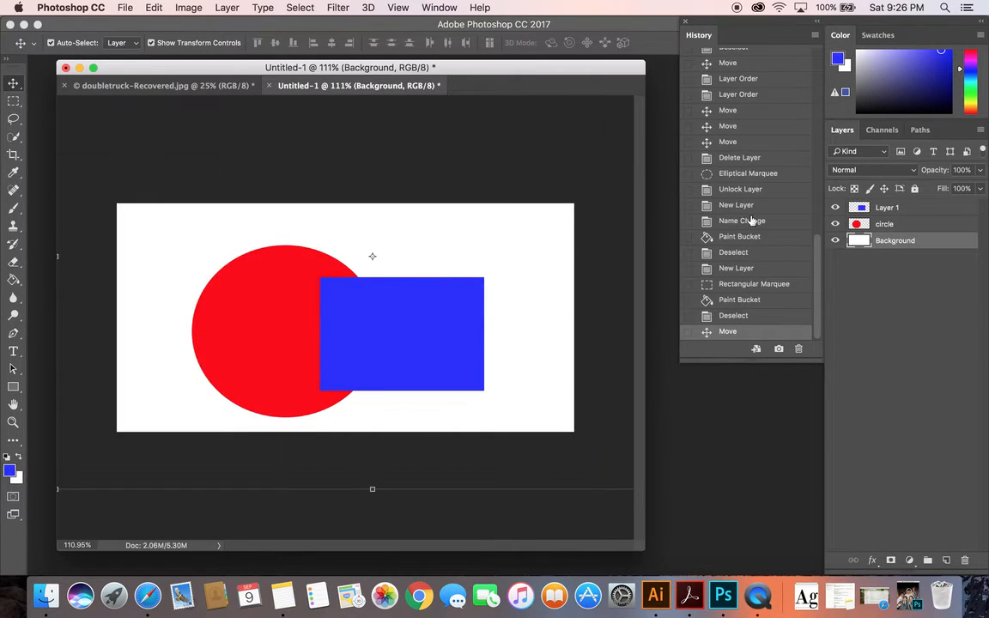
{"action": "left_click", "coordinate": [915, 189]}
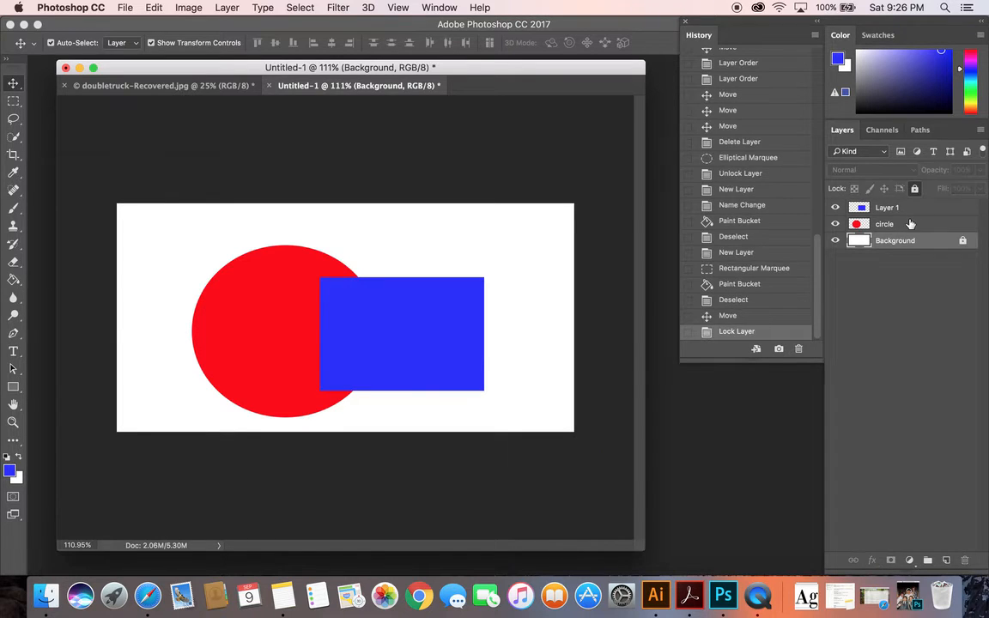
- Scale the circle and blue rectangle down together, and enlarge the blue rectangle alone to about 550%
{"action": "left_click", "coordinate": [909, 220]}
{"action": "left_click", "coordinate": [906, 208]}
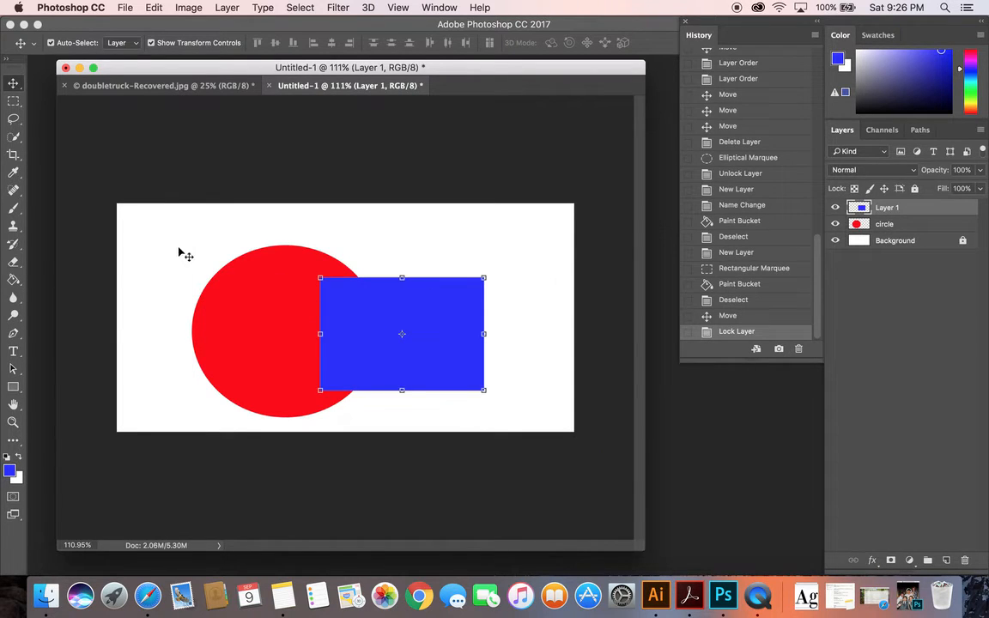
{"action": "left_click_drag", "start_coordinate": [142, 238], "coordinate": [491, 389]}
{"action": "left_click_drag", "start_coordinate": [484, 247], "coordinate": [600, 522]}
{"action": "key", "text": "Return"}
{"action": "left_click", "coordinate": [294, 278]}
{"action": "left_click", "coordinate": [257, 287]}
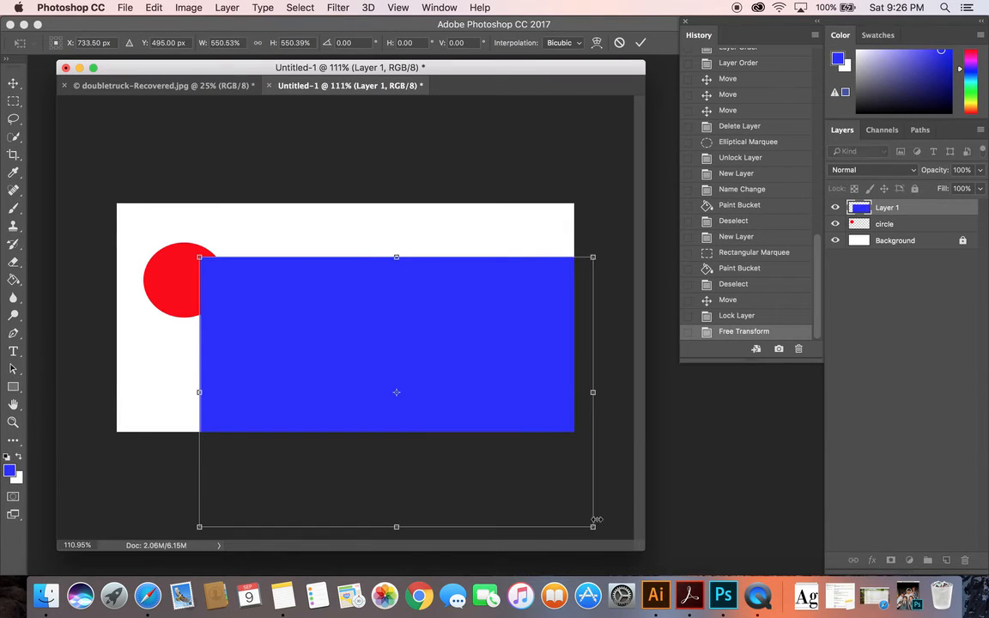
{"action": "key", "text": "Return"}
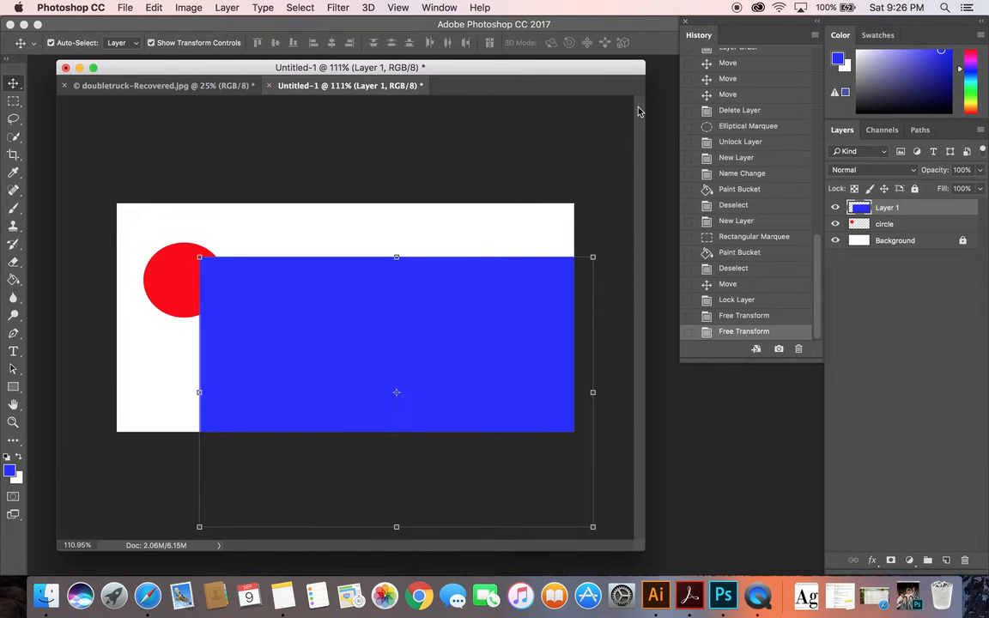
- Step back through the history states one after another from the last Free Transform to Unlock Layer
{"action": "left_click", "coordinate": [743, 316]}
{"action": "left_click", "coordinate": [745, 301]}
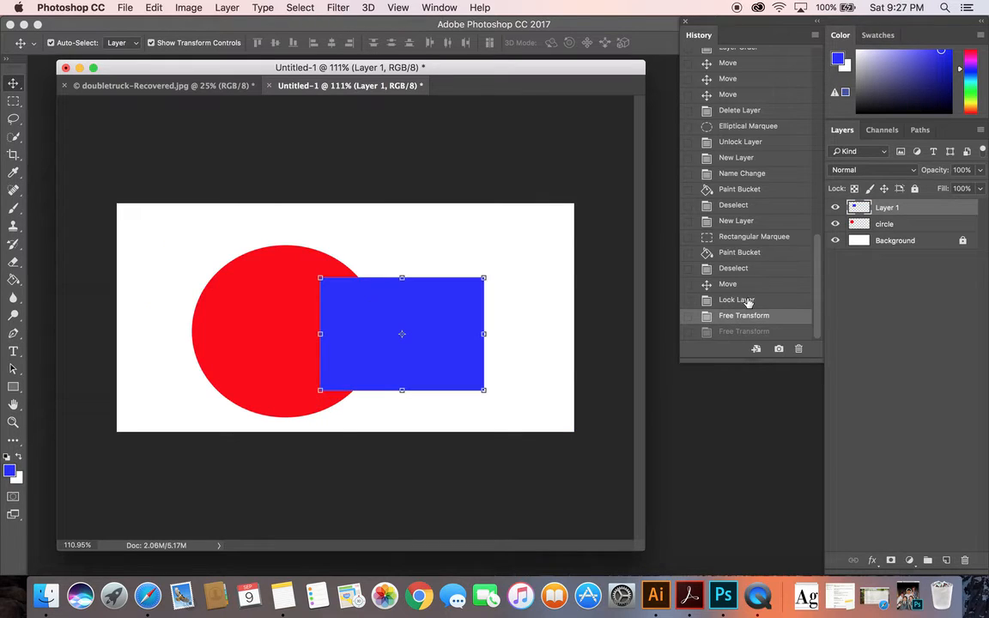
{"action": "left_click", "coordinate": [745, 285]}
{"action": "left_click", "coordinate": [744, 269]}
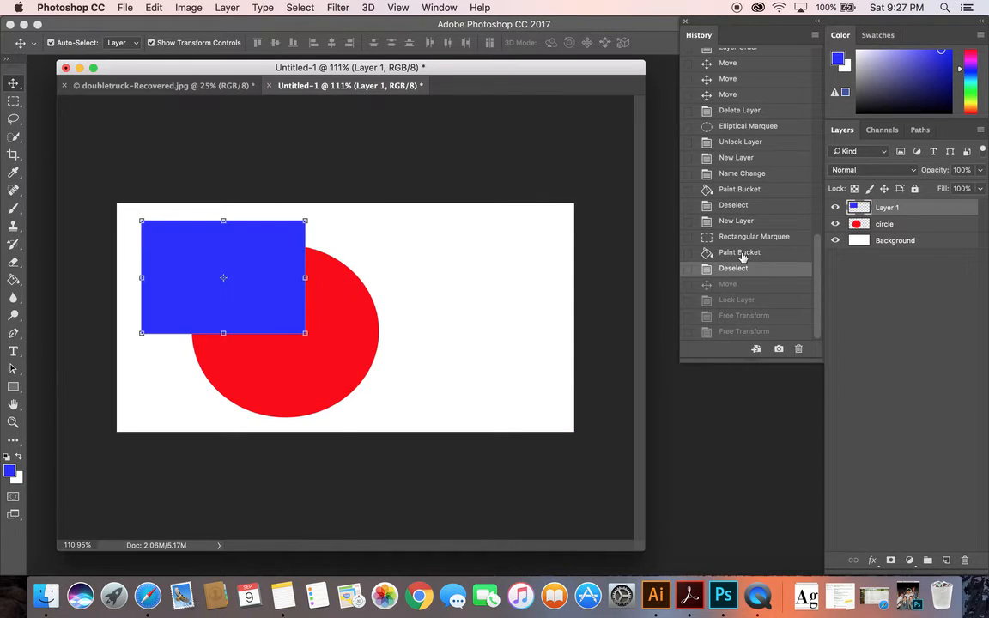
{"action": "left_click", "coordinate": [743, 254]}
{"action": "left_click", "coordinate": [743, 237]}
{"action": "left_click", "coordinate": [740, 223]}
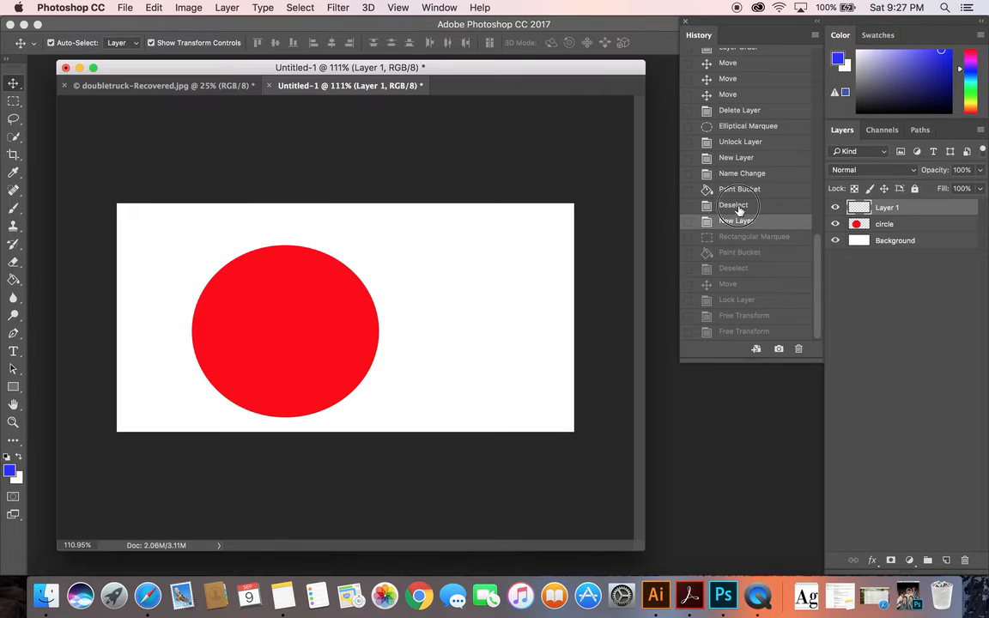
{"action": "left_click", "coordinate": [736, 206]}
{"action": "left_click", "coordinate": [737, 190]}
{"action": "left_click", "coordinate": [734, 143]}
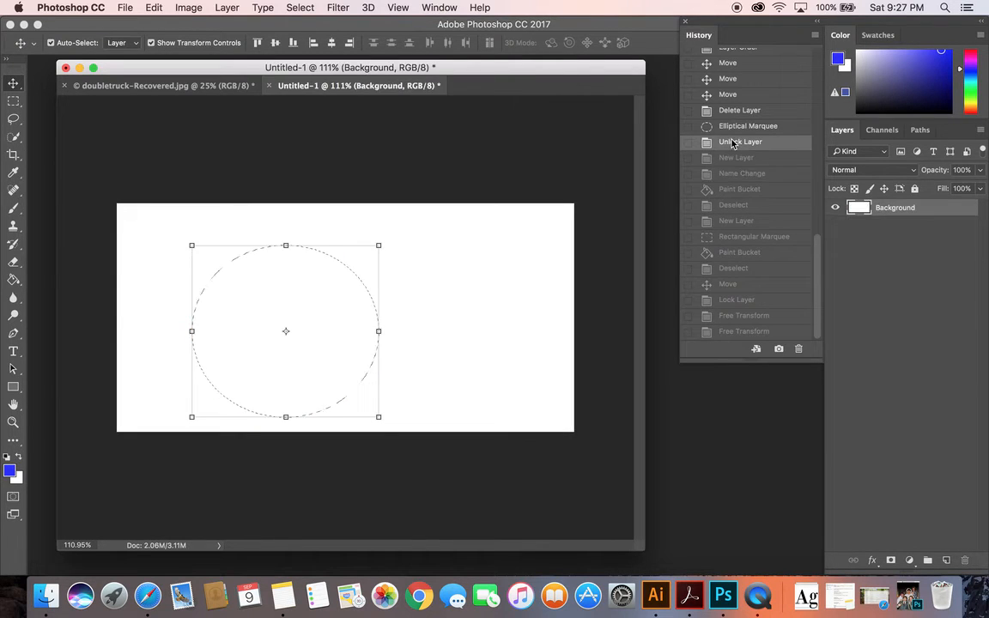
- Step forward through New Layer and Name Change to the Paint Bucket state that fills the circle red
{"action": "left_click", "coordinate": [736, 158]}
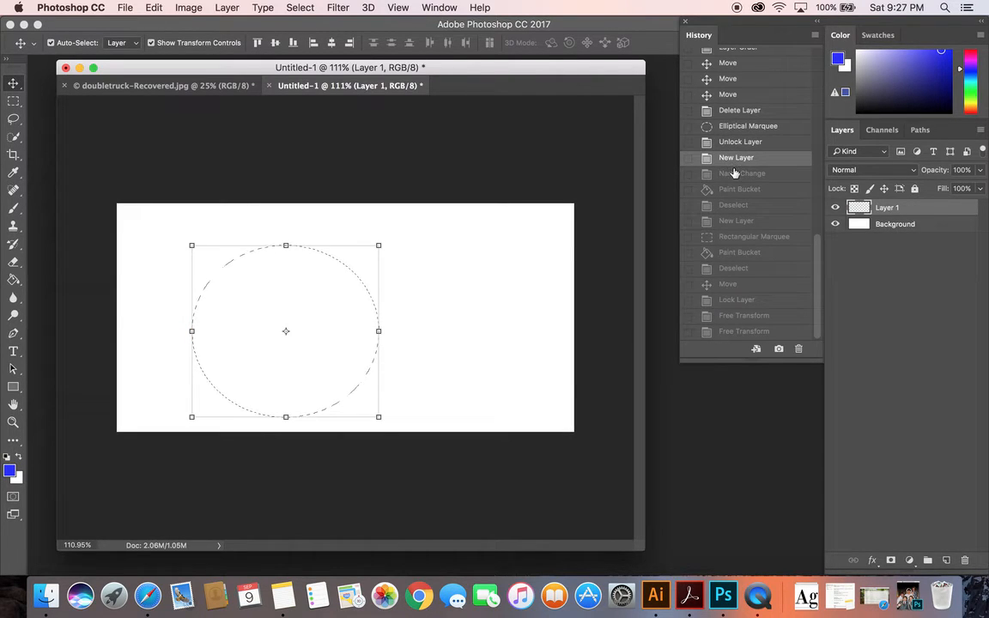
{"action": "left_click", "coordinate": [735, 173]}
{"action": "left_click", "coordinate": [736, 190]}
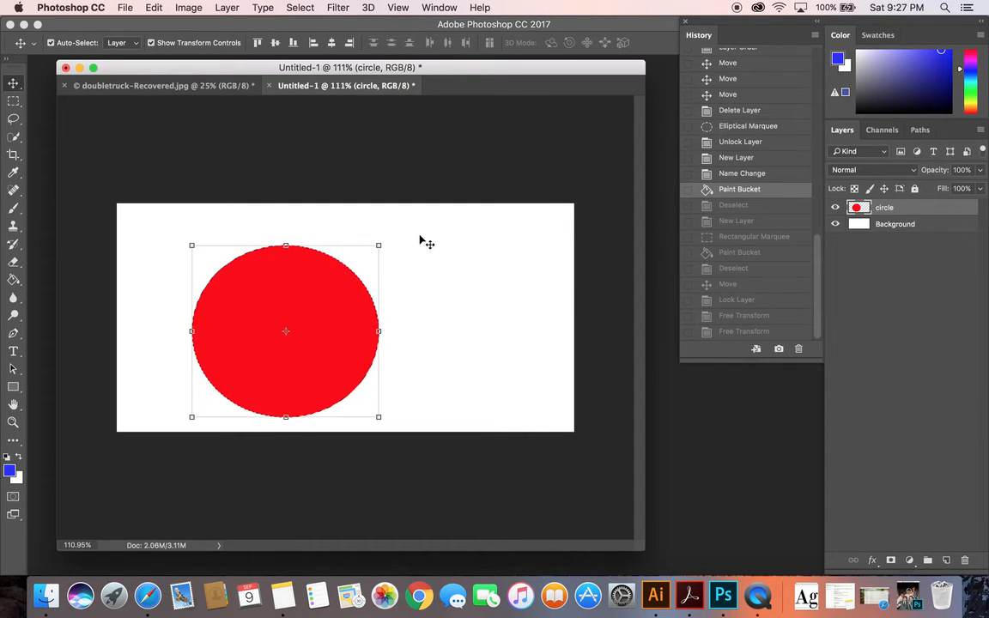
- Add a new layer above the circle layer and name it "green"
{"action": "left_click", "coordinate": [13, 100]}
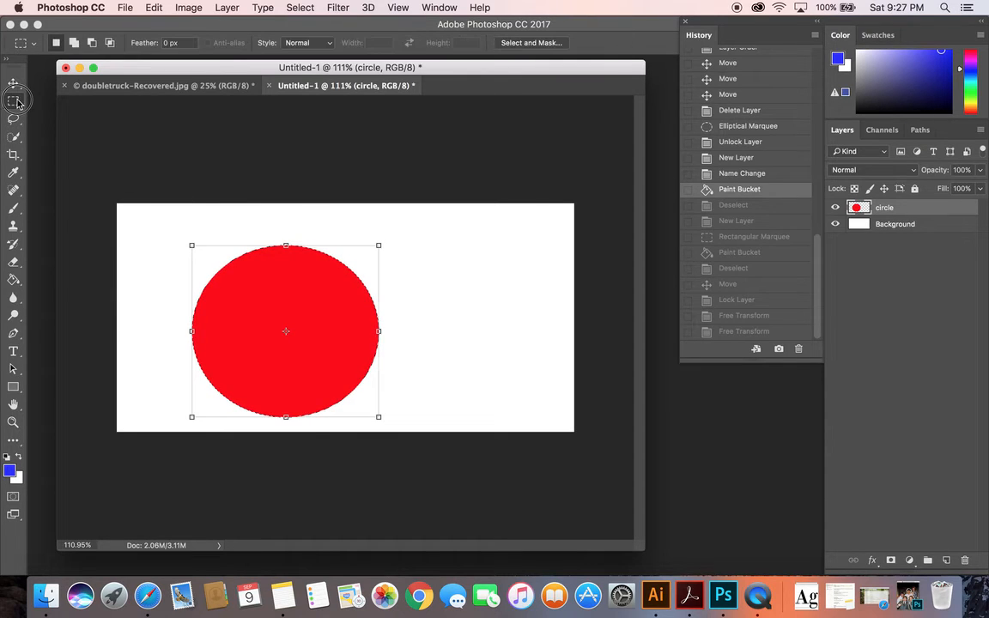
{"action": "left_click", "coordinate": [947, 561]}
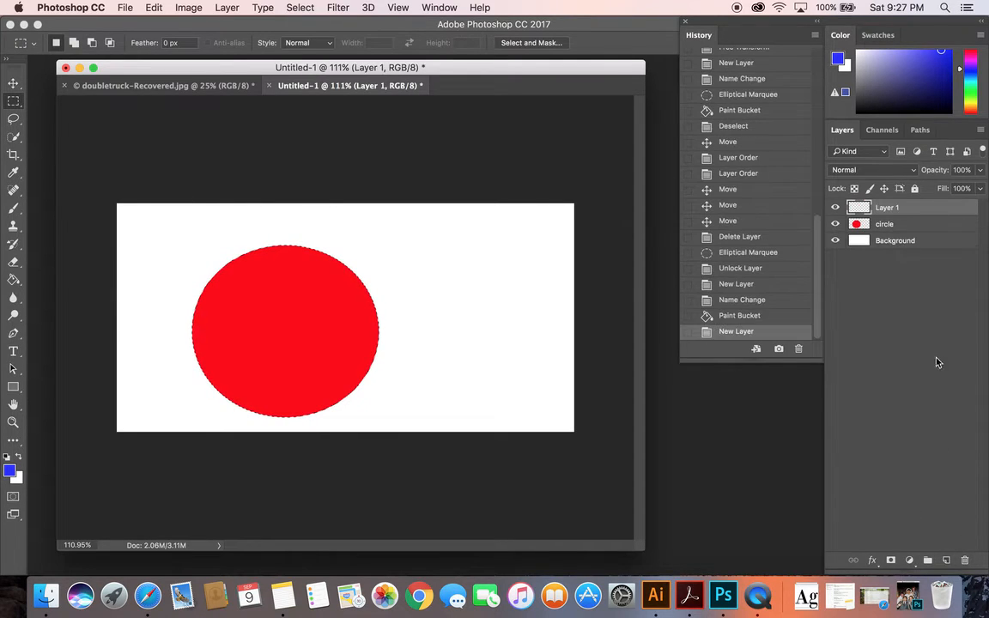
{"action": "double_click", "coordinate": [898, 211]}
{"action": "type", "text": "green"}
{"action": "key", "text": "Return"}
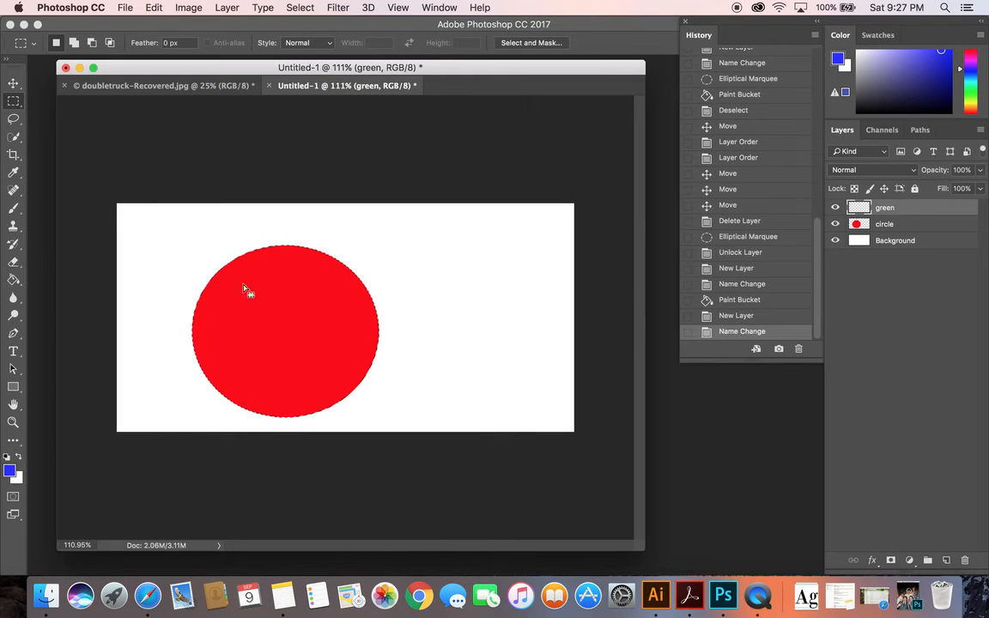
- Draw a rectangular selection over the circle's right half and fill it with green, 30ff00, on the green layer
{"action": "left_click_drag", "start_coordinate": [261, 248], "coordinate": [477, 405]}
{"action": "left_click", "coordinate": [9, 472]}
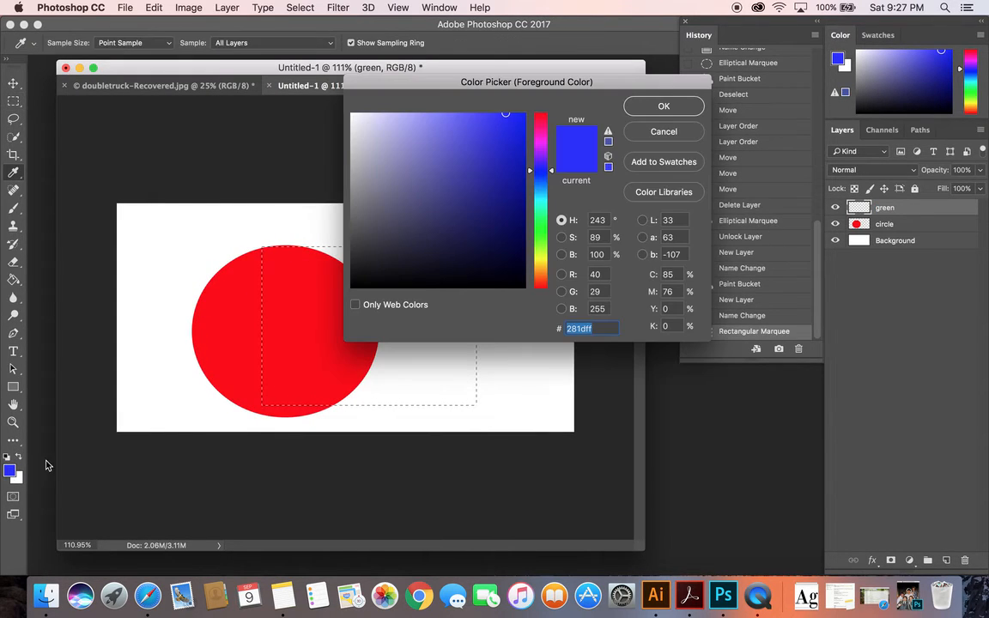
{"action": "left_click", "coordinate": [540, 235]}
{"action": "left_click", "coordinate": [511, 179]}
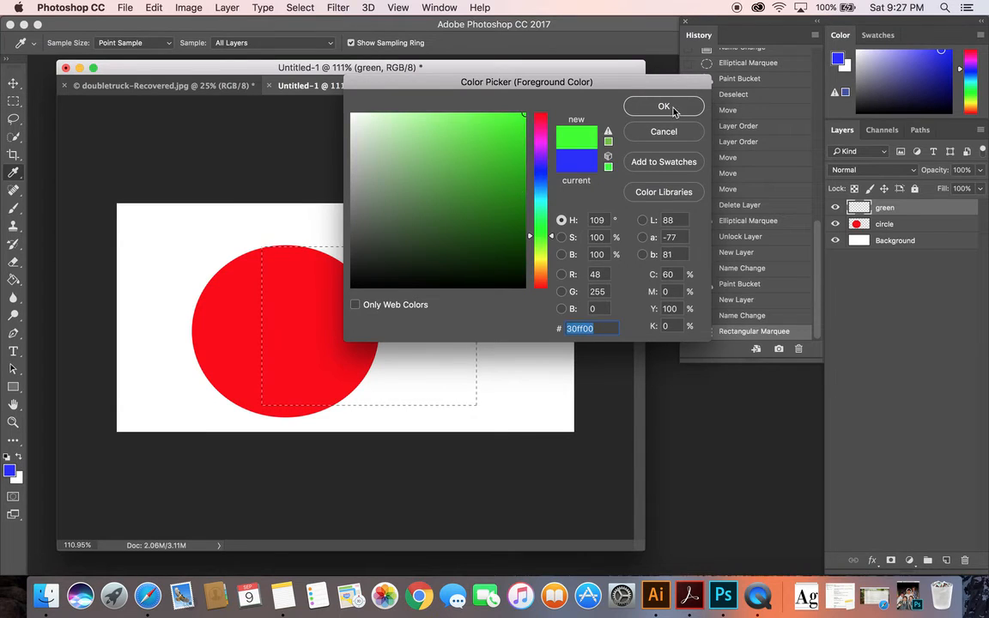
{"action": "left_click", "coordinate": [662, 106]}
{"action": "left_click", "coordinate": [361, 325]}
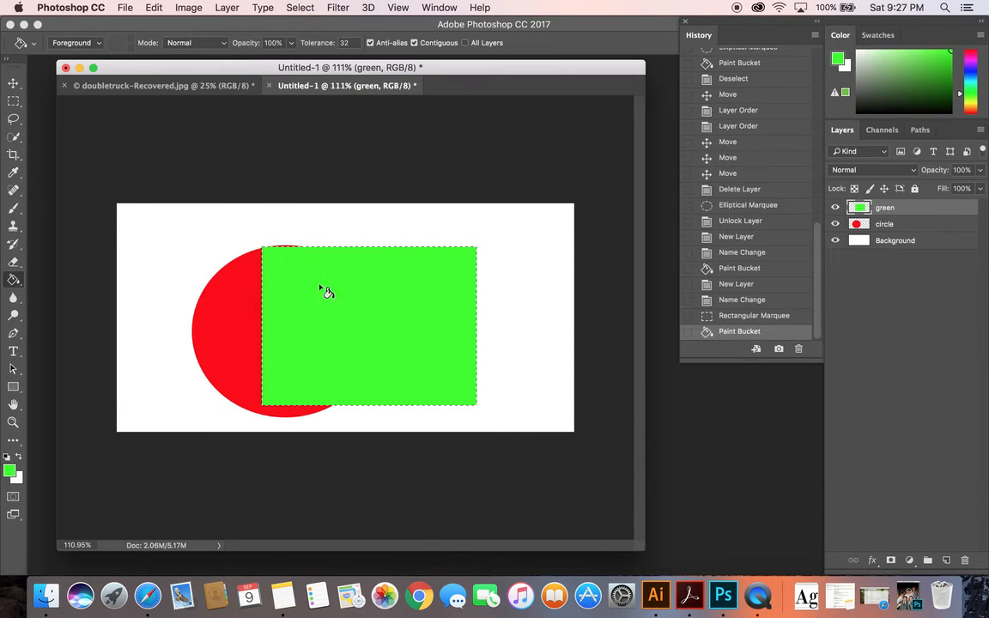
- Deselect the green rectangle and move it slightly up and to the right
{"action": "left_click", "coordinate": [18, 101]}
{"action": "left_click", "coordinate": [142, 136]}
{"action": "left_click", "coordinate": [13, 83]}
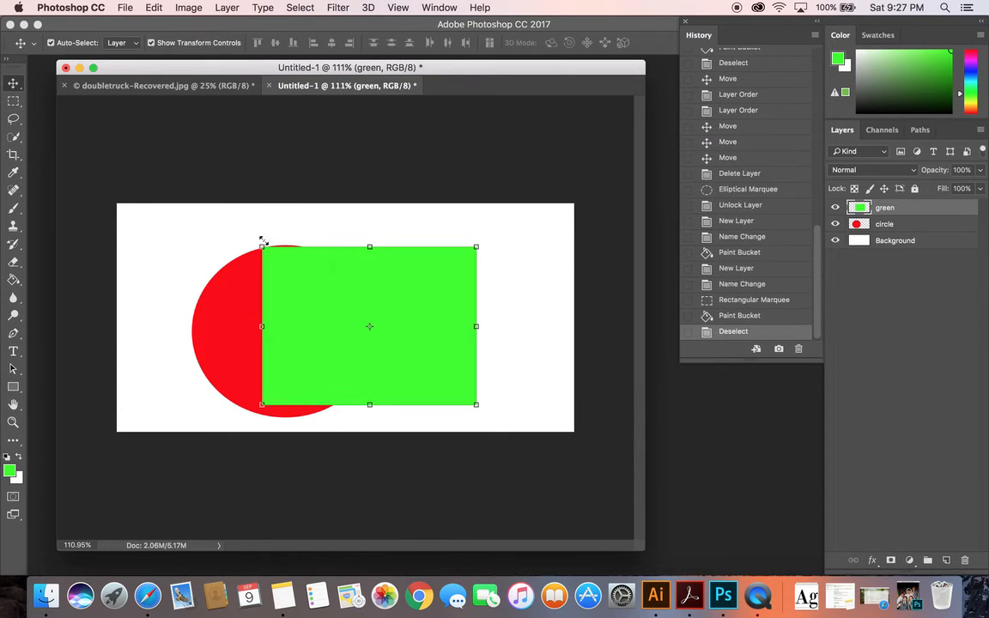
{"action": "left_click_drag", "start_coordinate": [278, 259], "coordinate": [316, 237]}
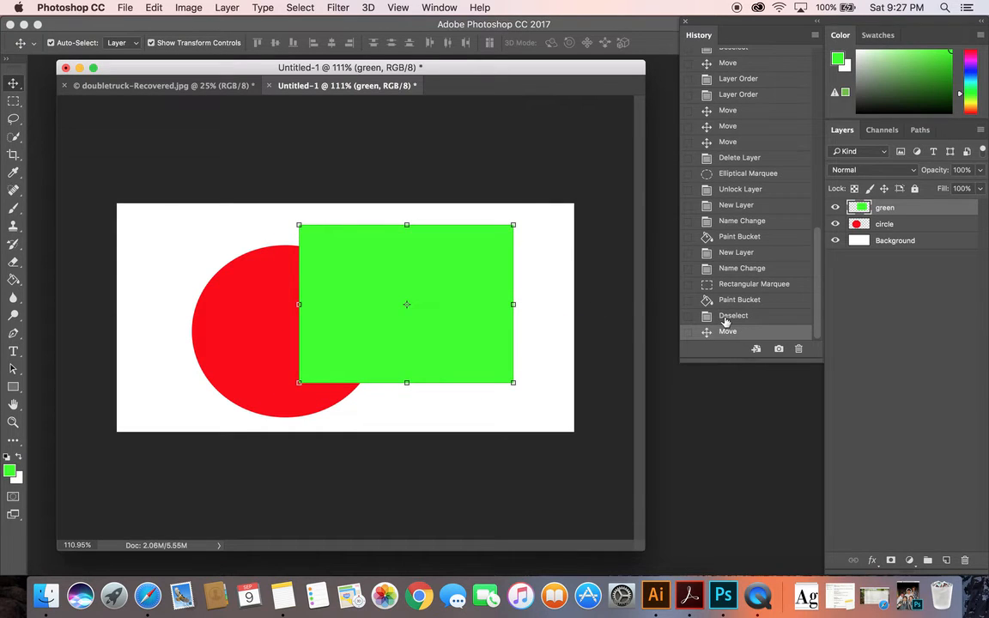
- Step back through the history to the circle layer's Name Change and return to the latest Move state
{"action": "left_click", "coordinate": [732, 316]}
{"action": "left_click", "coordinate": [730, 300]}
{"action": "left_click", "coordinate": [730, 284]}
{"action": "left_click", "coordinate": [737, 268]}
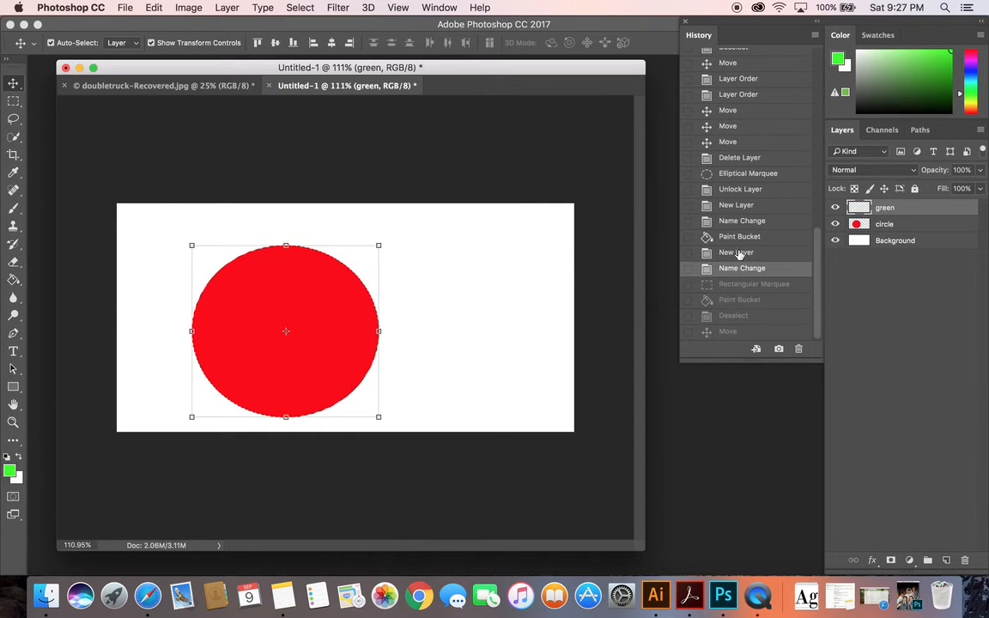
{"action": "left_click", "coordinate": [739, 252]}
{"action": "left_click", "coordinate": [737, 222]}
{"action": "left_click", "coordinate": [738, 299]}
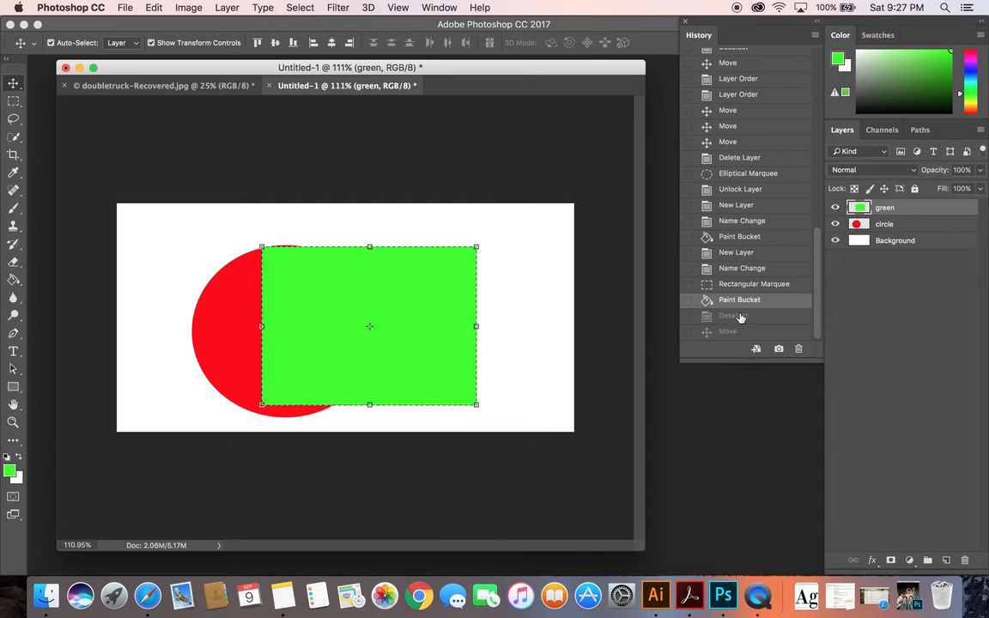
{"action": "left_click", "coordinate": [737, 316]}
{"action": "left_click", "coordinate": [730, 331]}
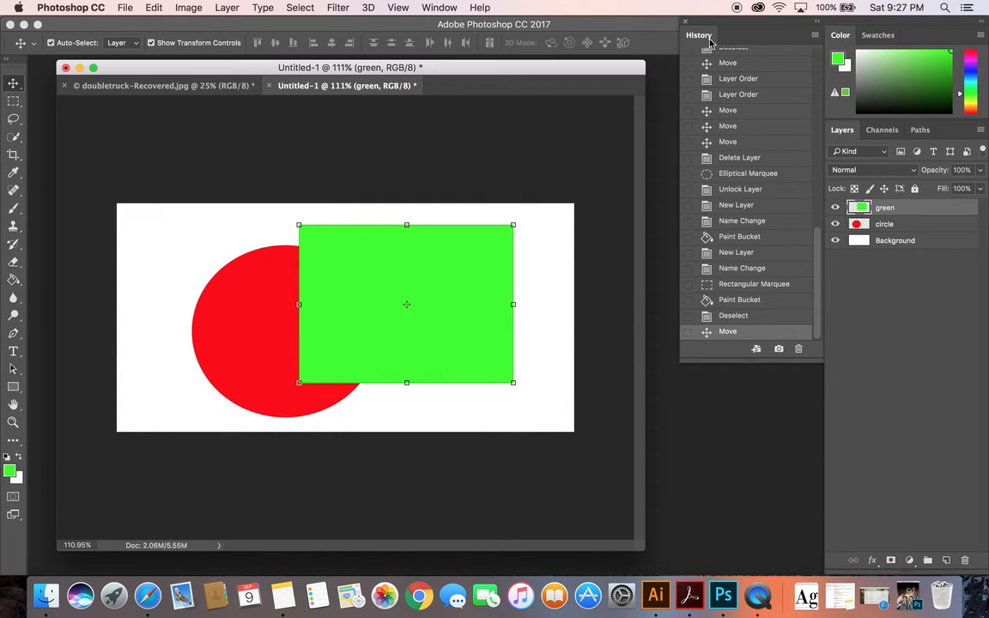
{"action": "left_click", "coordinate": [742, 318]}
{"action": "left_click", "coordinate": [741, 332]}
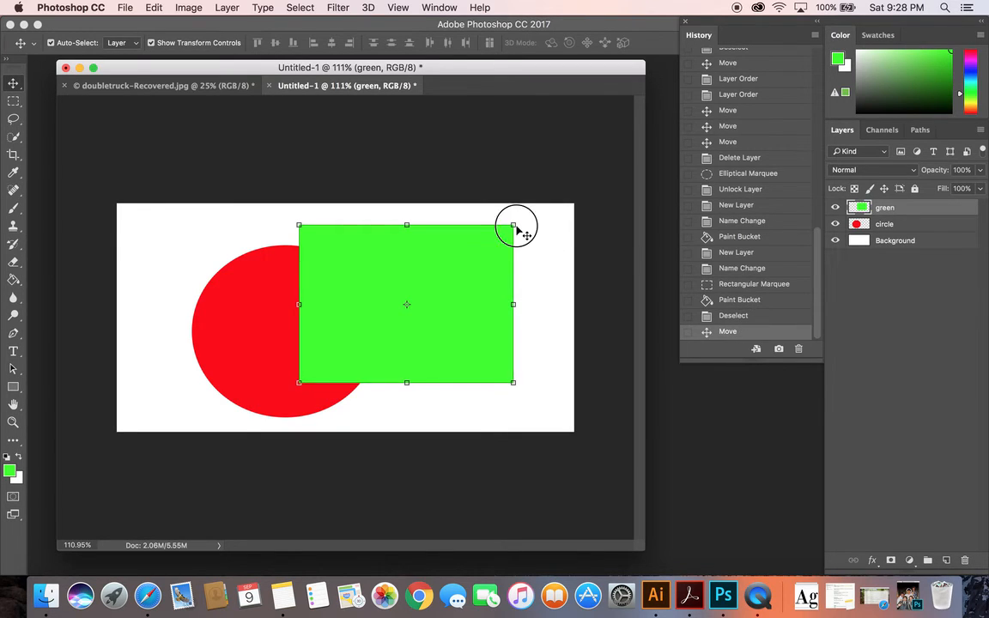
- Shrink the green rectangle toward its lower-left corner and switch between the Move and Free Transform history states, ending on Move
{"action": "left_click_drag", "start_coordinate": [516, 226], "coordinate": [394, 330]}
{"action": "key", "text": "Return"}
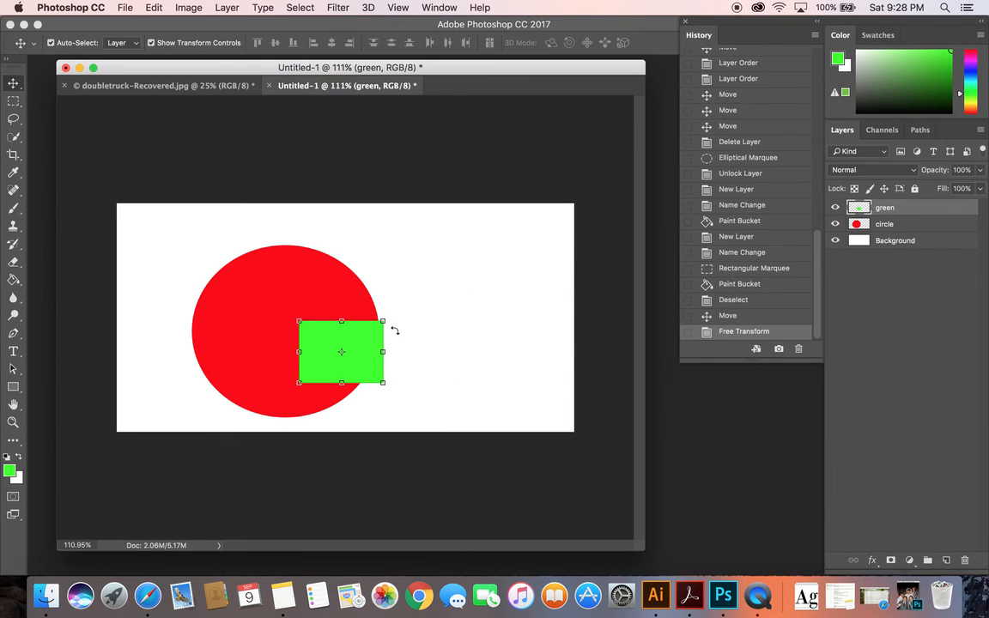
{"action": "left_click", "coordinate": [731, 317]}
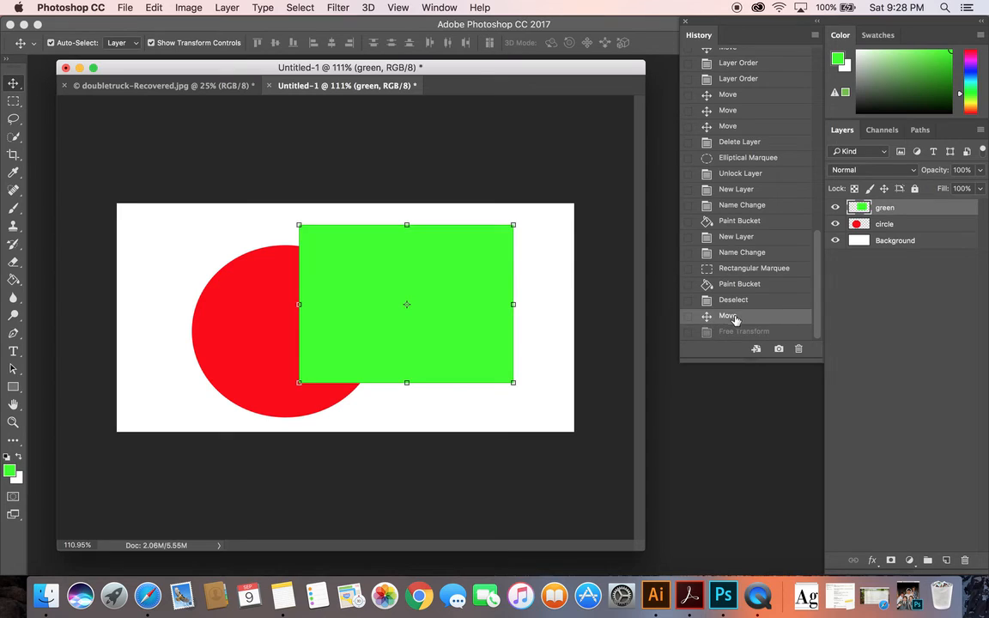
{"action": "left_click", "coordinate": [730, 332]}
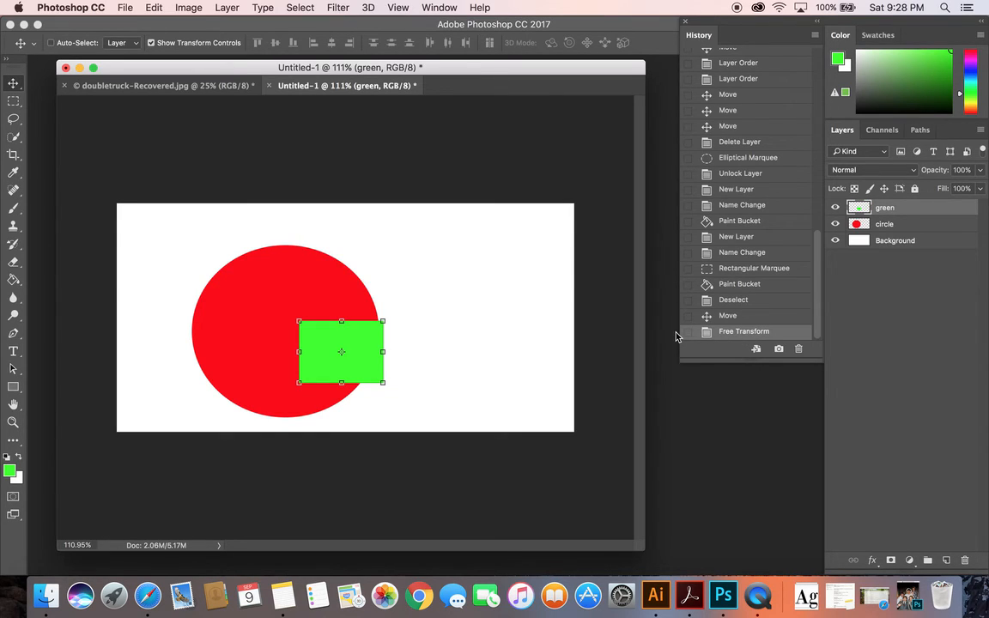
{"action": "left_click", "coordinate": [738, 316]}
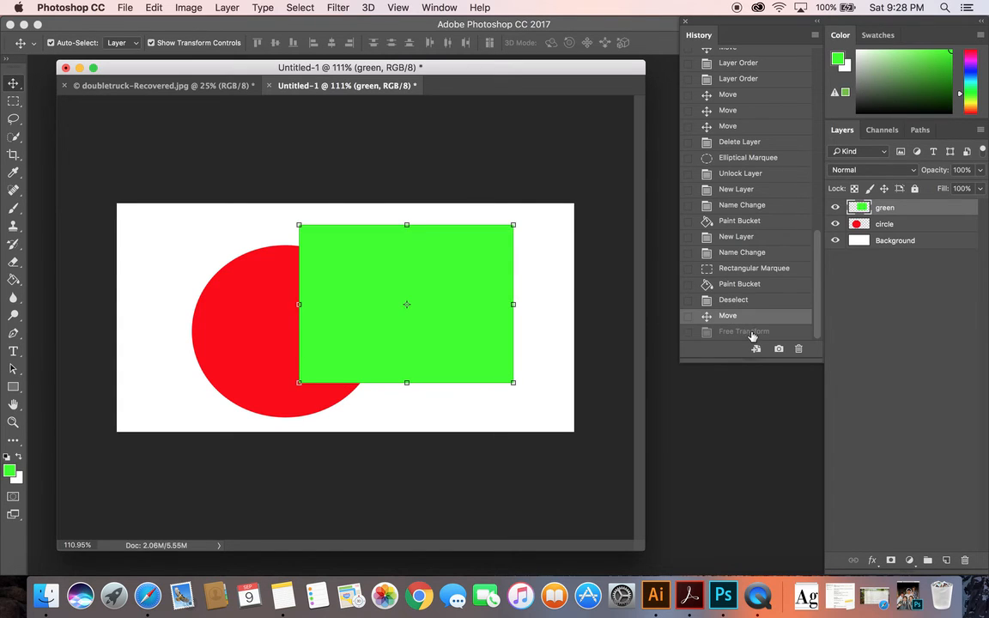
- Restore the green rectangle's undone Free Transform, enlarge it toward its upper-right corner to about 283%, and undo the enlargement
{"action": "key", "text": "super+z"}
{"action": "left_click_drag", "start_coordinate": [384, 321], "coordinate": [560, 230]}
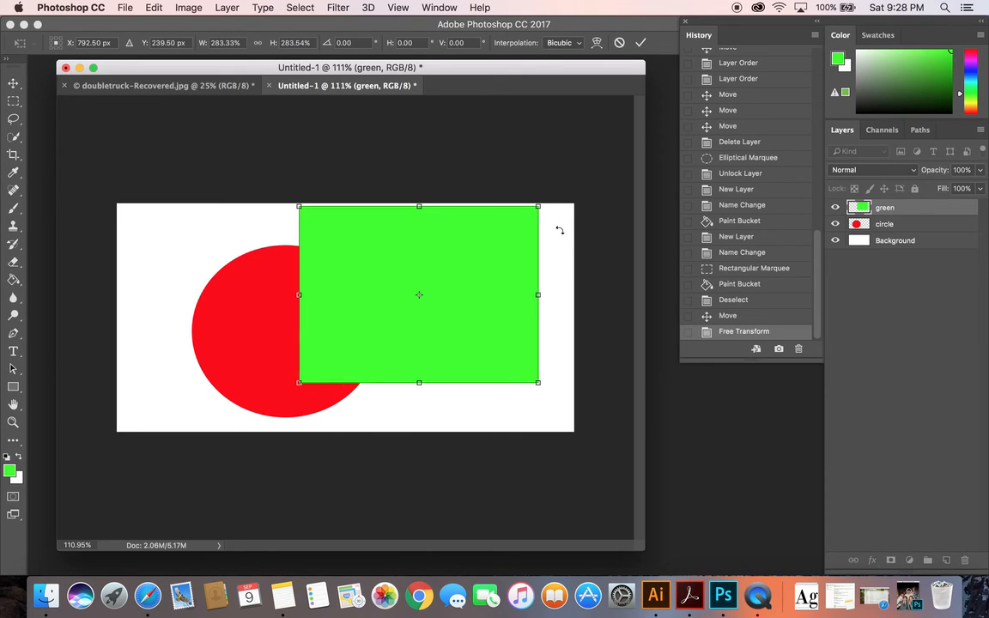
{"action": "key", "text": "Return"}
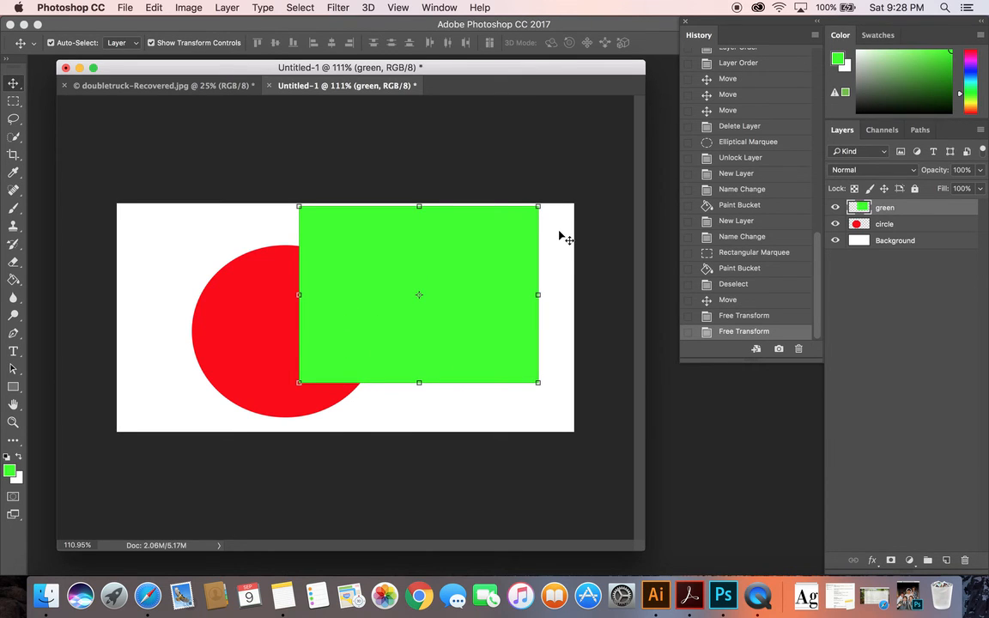
{"action": "key", "text": "super+z"}
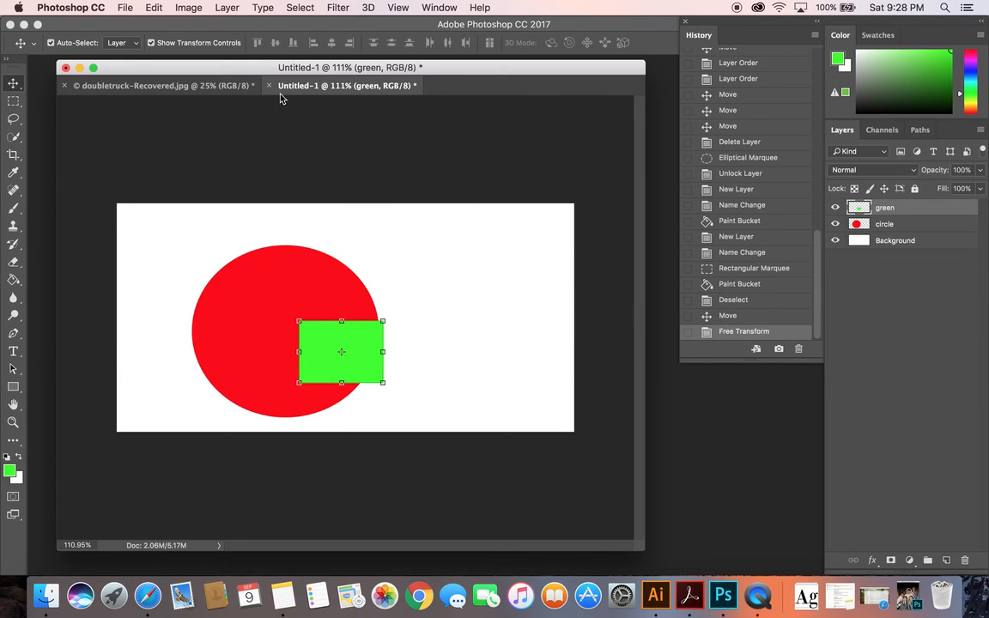
{"action": "left_click", "coordinate": [147, 7]}
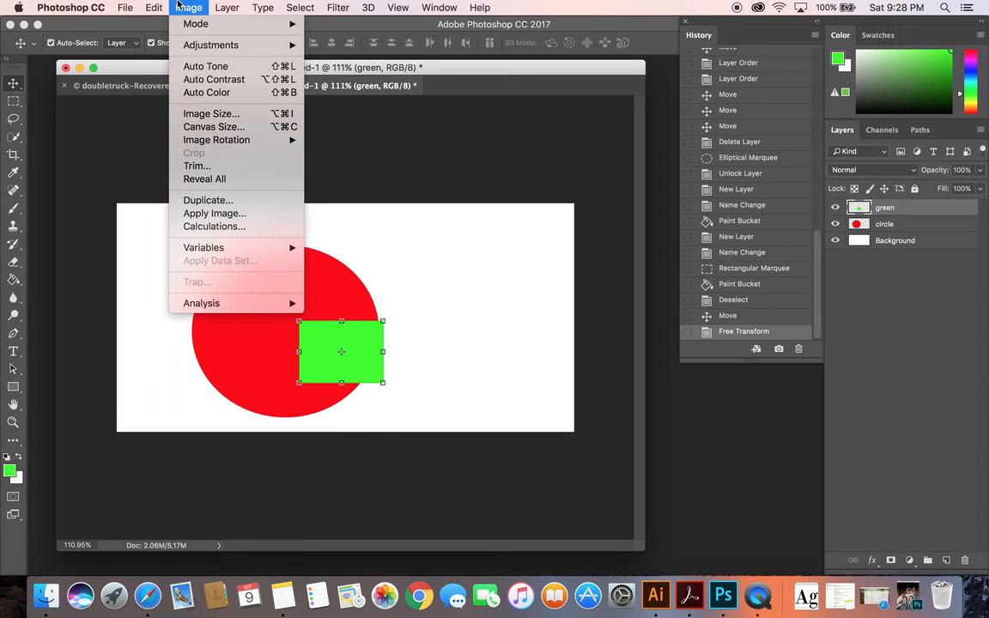
{"action": "left_click", "coordinate": [182, 7]}
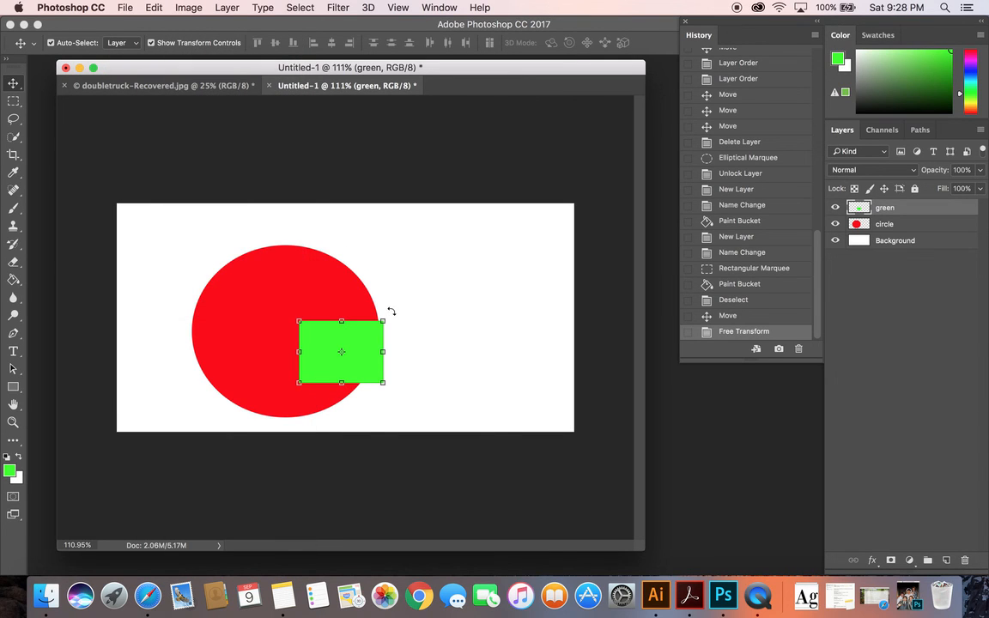
- Enlarge the red circle from its upper-right corner past the canvas edges and undo the transform
{"action": "left_click", "coordinate": [347, 283]}
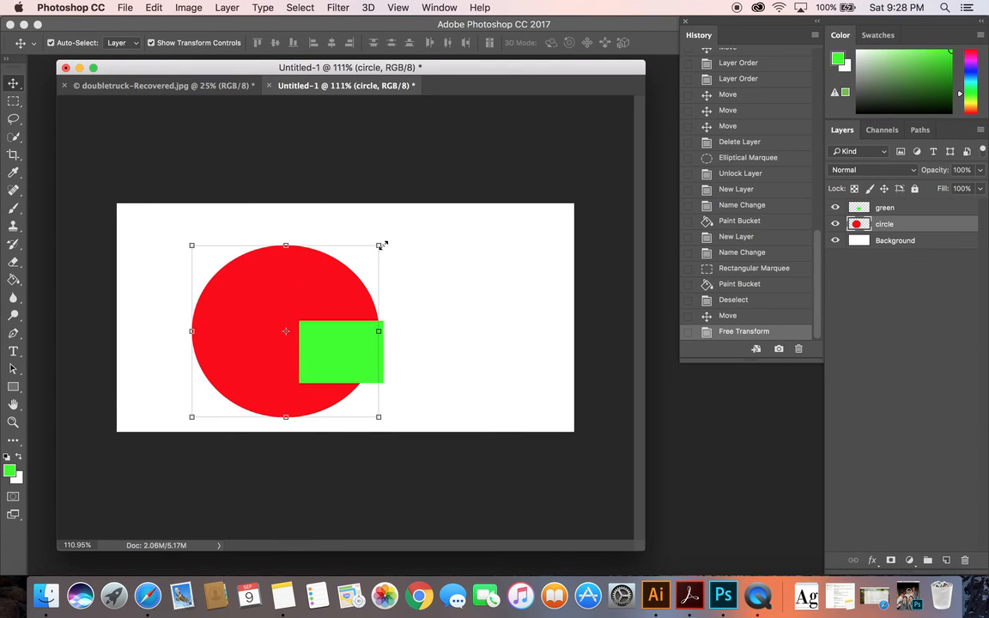
{"action": "left_click_drag", "start_coordinate": [382, 204], "coordinate": [718, 28]}
{"action": "key", "text": "Return"}
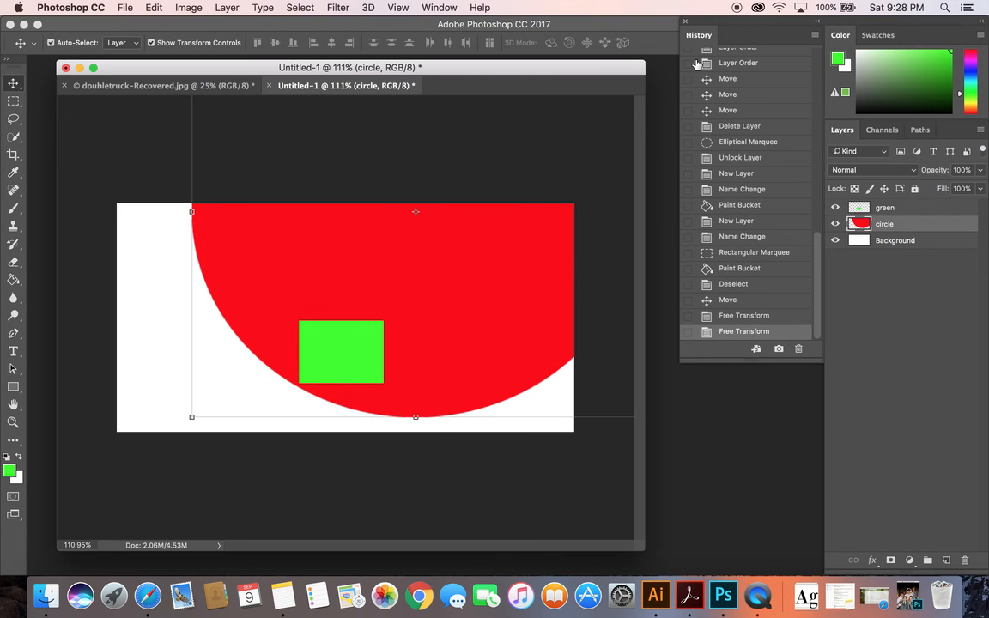
{"action": "key", "text": "super+z"}
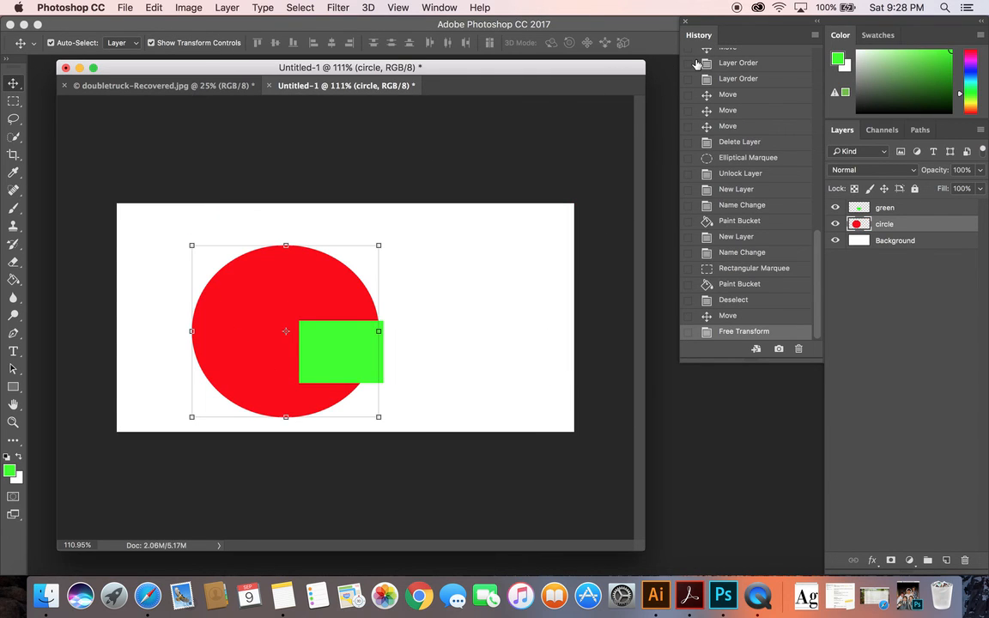
- Move the small green rectangle slightly up and to the right, and enlarge it toward its upper-right corner
{"action": "left_click", "coordinate": [539, 258]}
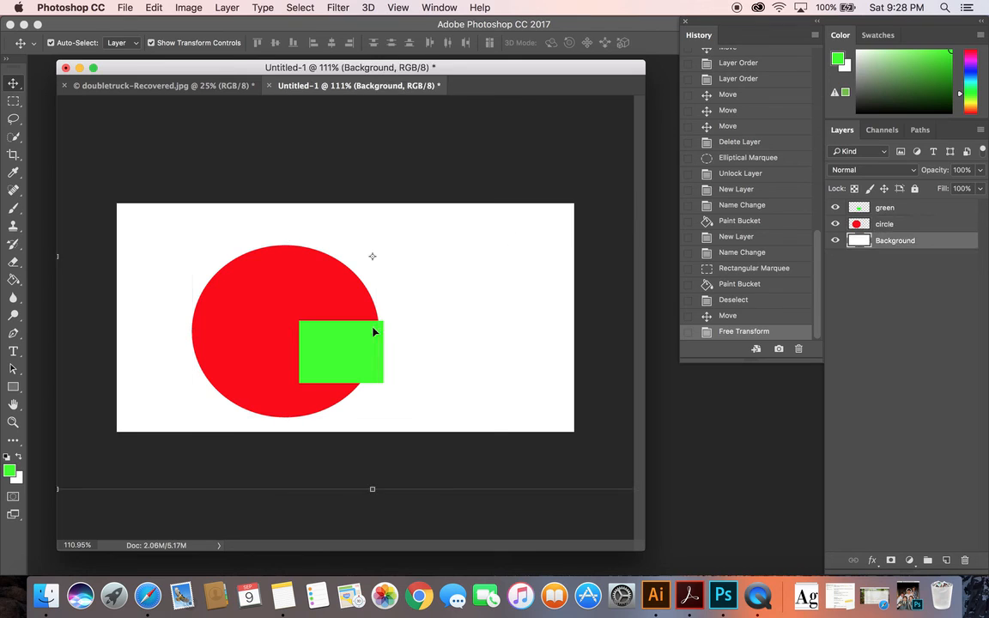
{"action": "left_click_drag", "start_coordinate": [318, 373], "coordinate": [341, 342]}
{"action": "left_click_drag", "start_coordinate": [406, 290], "coordinate": [525, 203]}
{"action": "key", "text": "Return"}
- Step back and forth between the recent Move and Free Transform history states, ending on the latest Move with the Background layer selected
{"action": "left_click", "coordinate": [755, 316]}
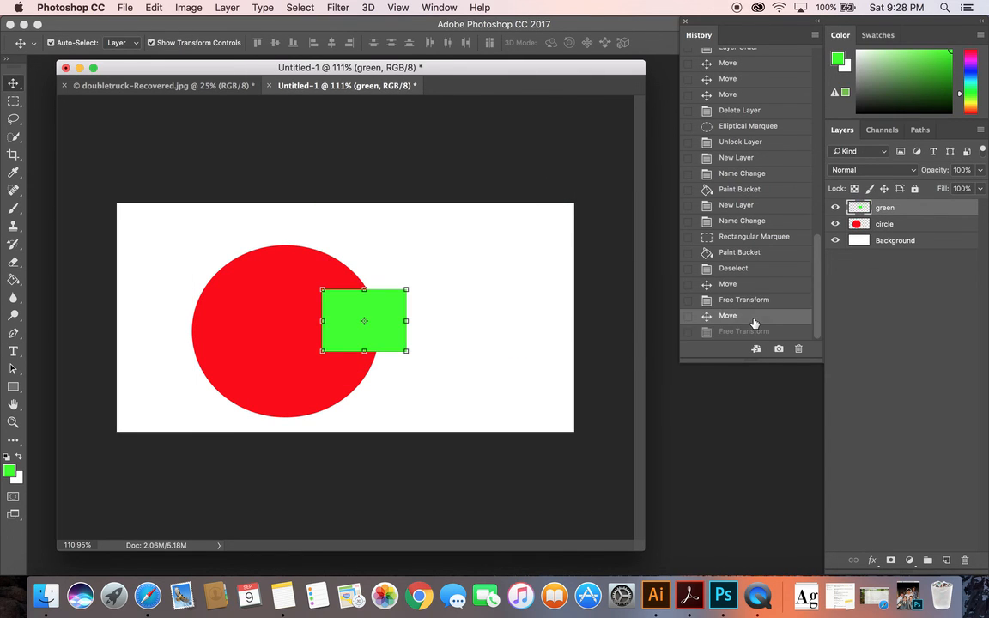
{"action": "left_click", "coordinate": [753, 298]}
{"action": "left_click", "coordinate": [746, 285]}
{"action": "left_click", "coordinate": [748, 302]}
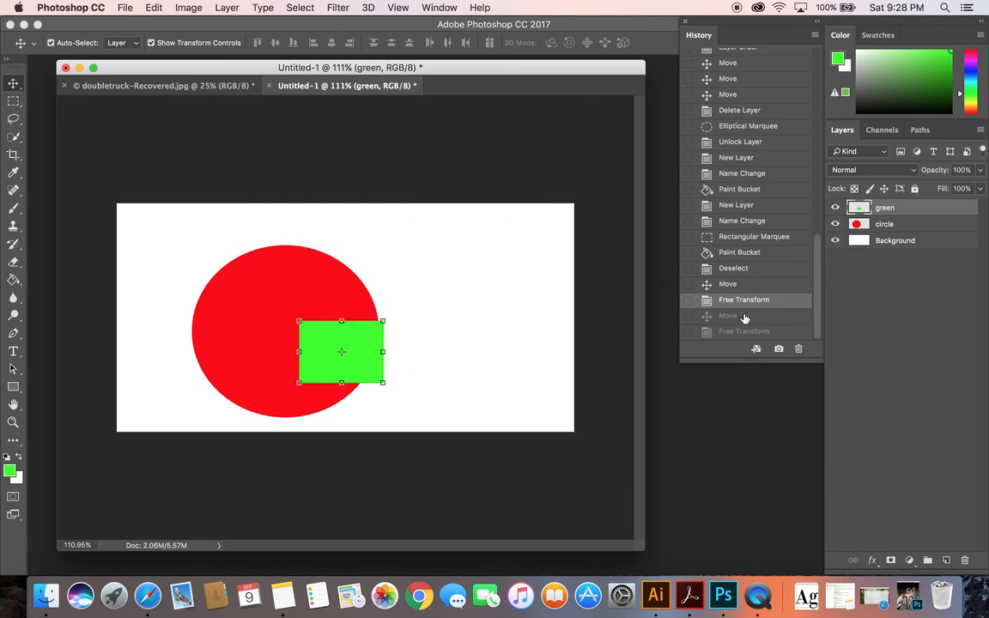
{"action": "left_click", "coordinate": [745, 317]}
{"action": "left_click", "coordinate": [512, 272]}
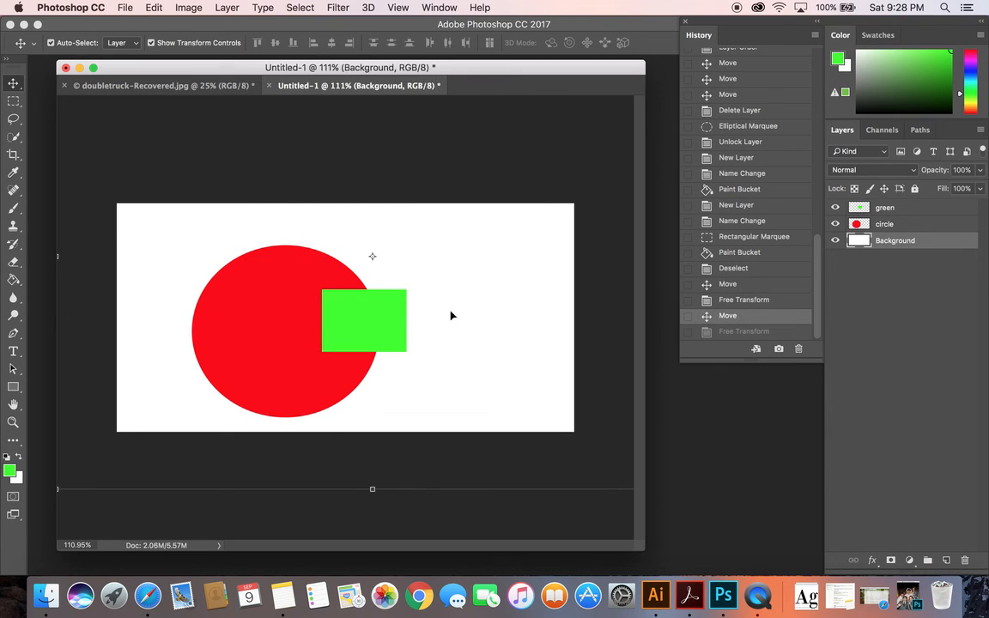